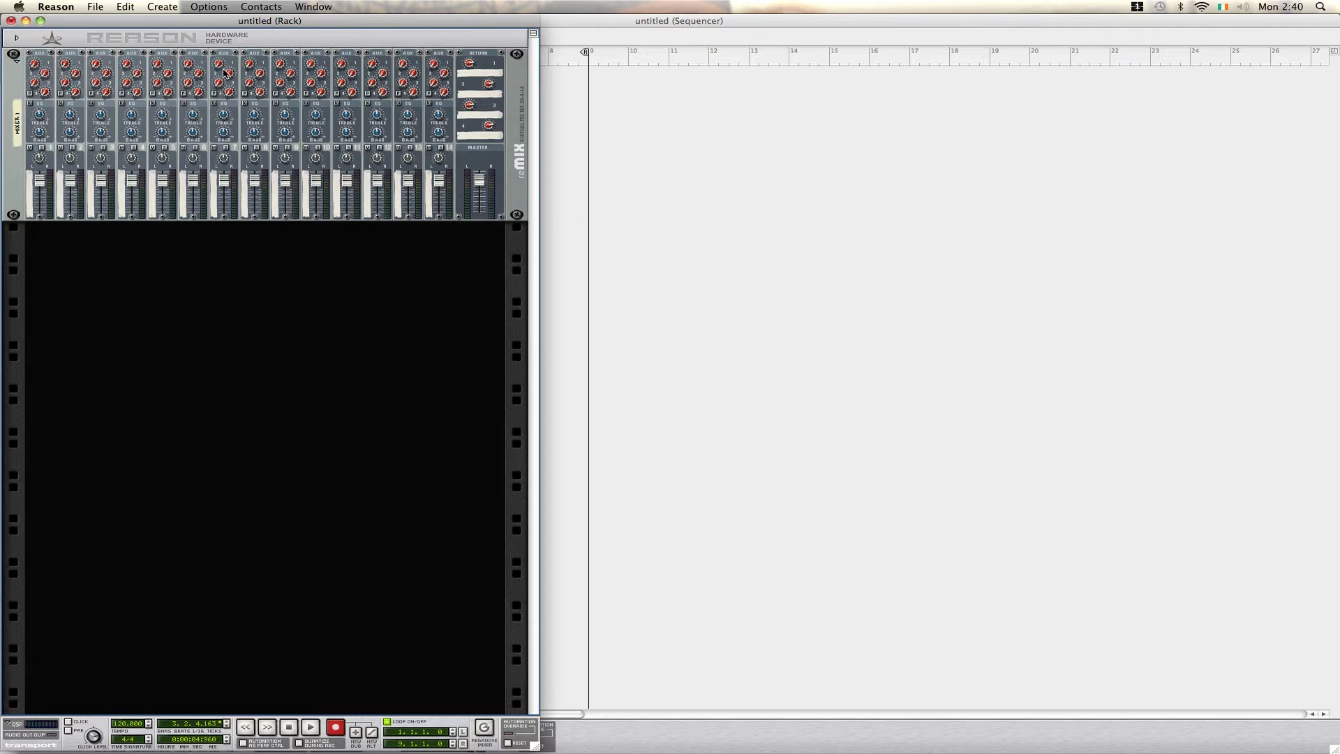
Create an NN-XT Advanced Sampler in the empty rack space below the mixer
{"action": "right_click", "coordinate": [273, 265]}
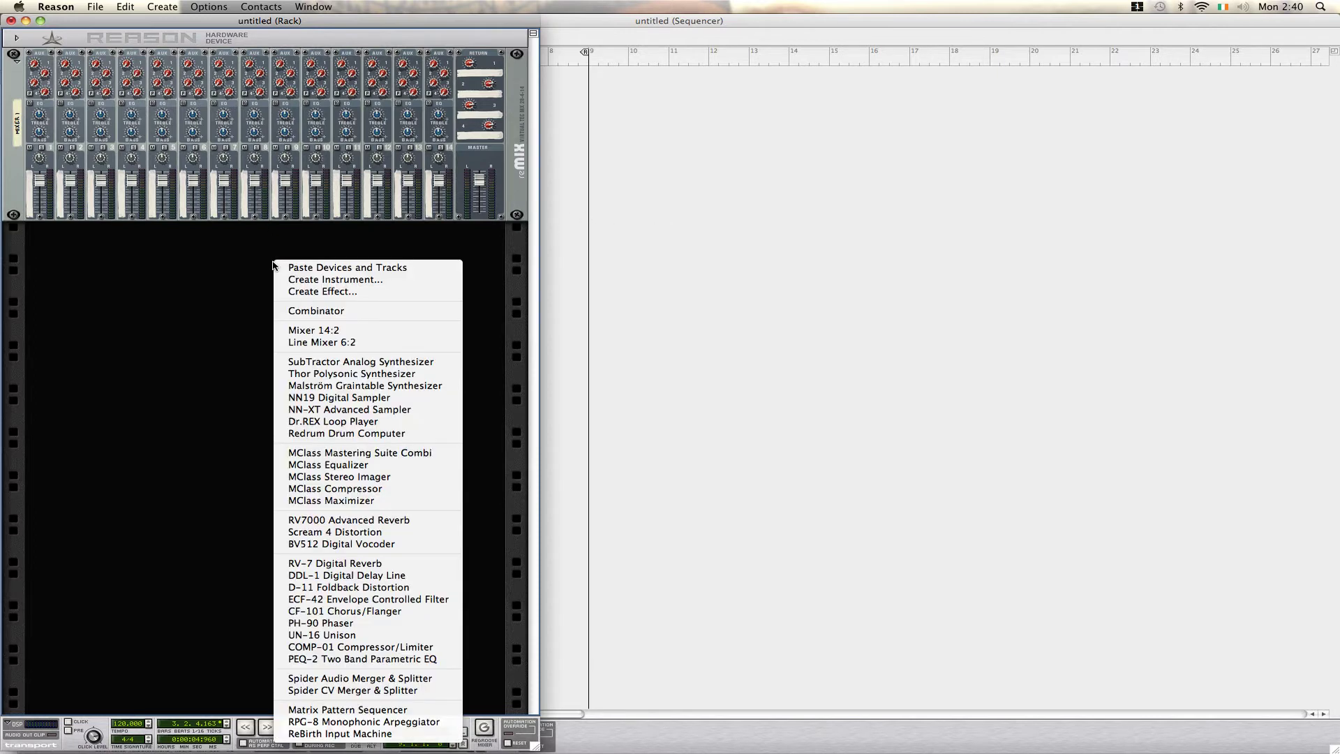
{"action": "left_click", "coordinate": [363, 411]}
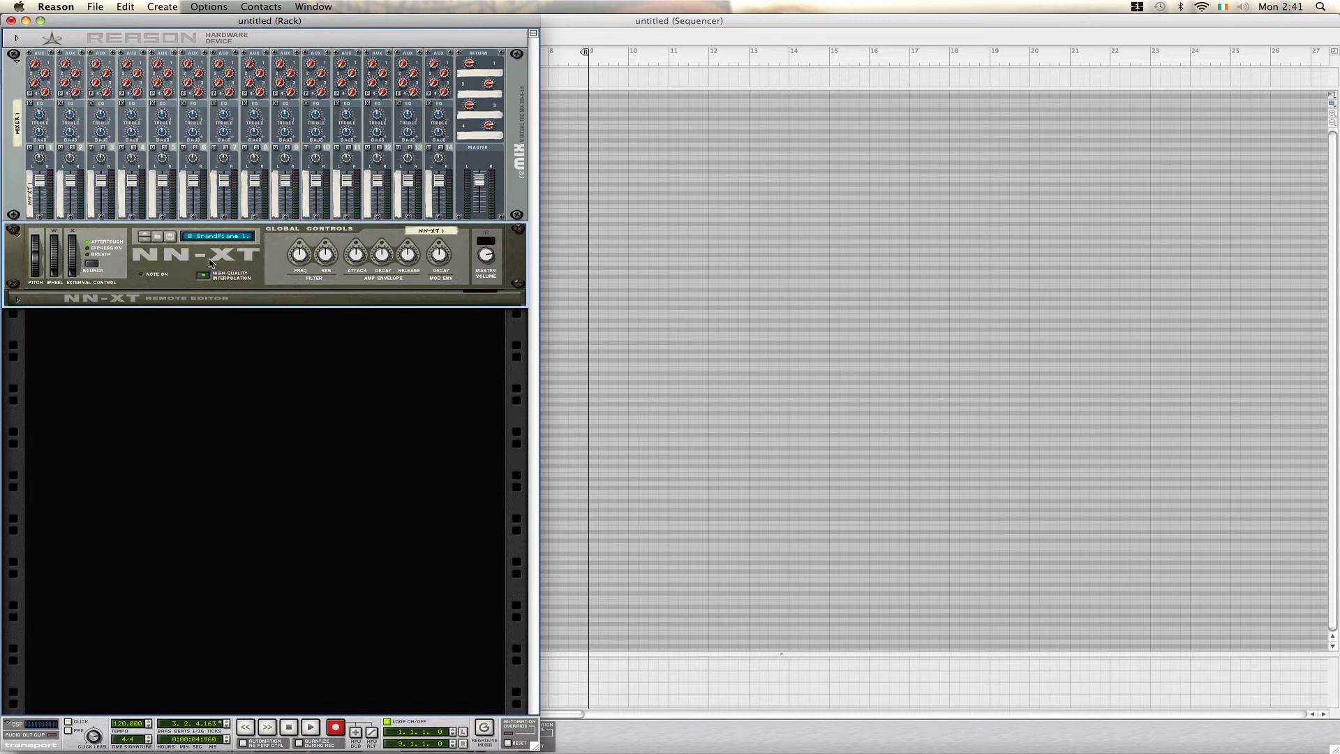
Expand the NN-XT Remote Editor and initialize it to an empty patch
{"action": "left_click", "coordinate": [18, 300]}
{"action": "right_click", "coordinate": [174, 335]}
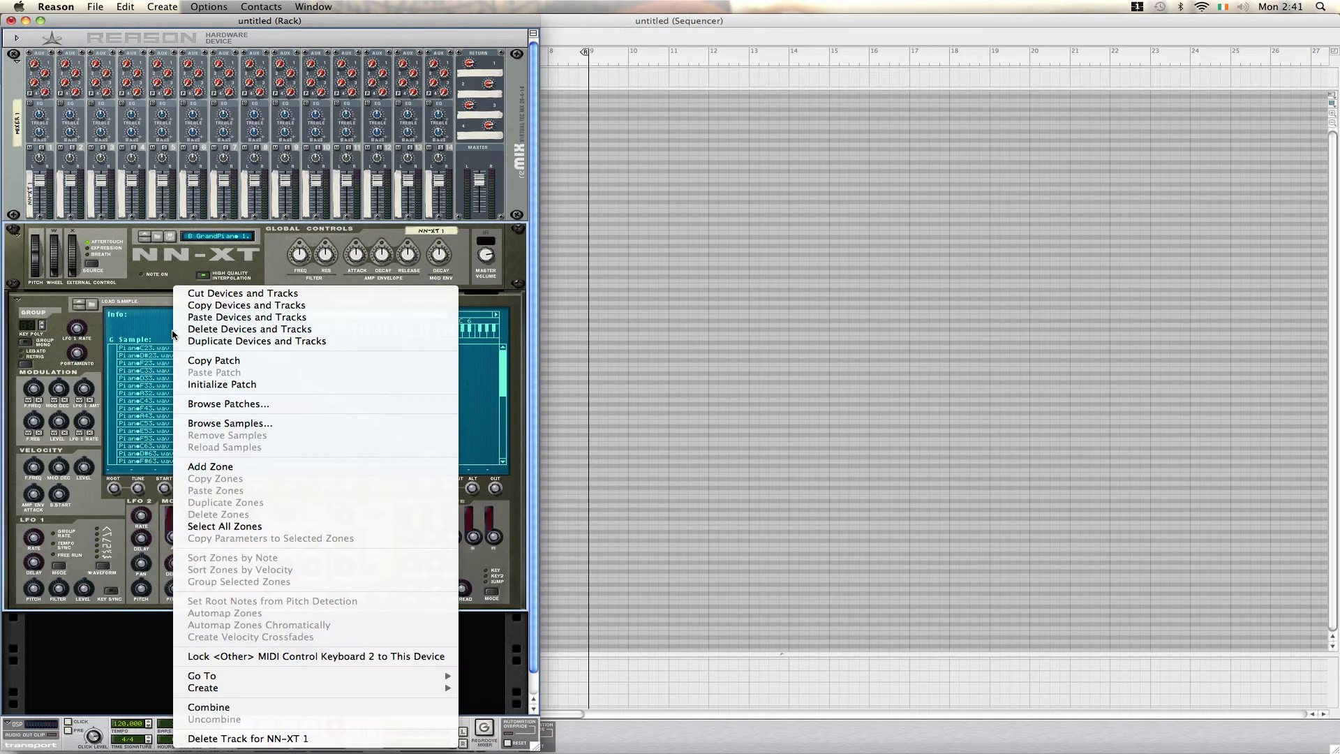
{"action": "left_click", "coordinate": [263, 384]}
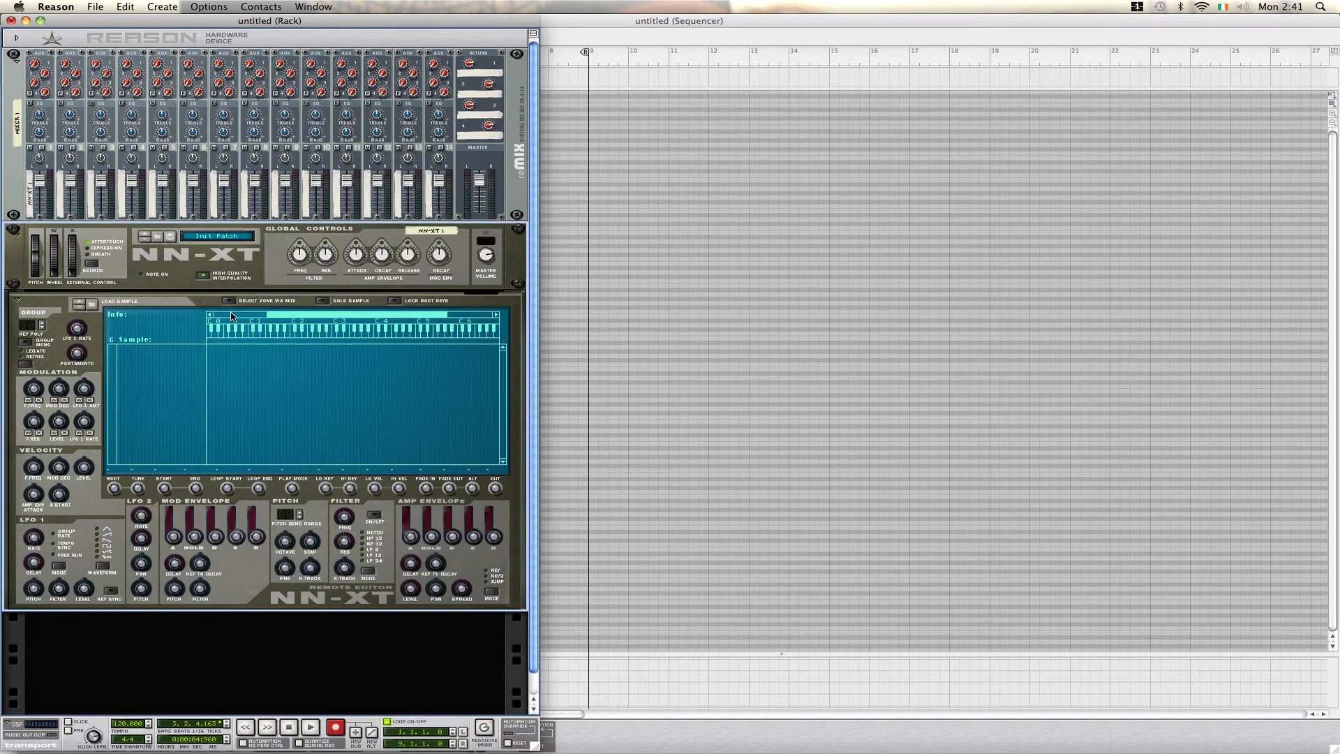
Load the candy.wav sample from the Desktop into the NN-XT
{"action": "left_click", "coordinate": [93, 306]}
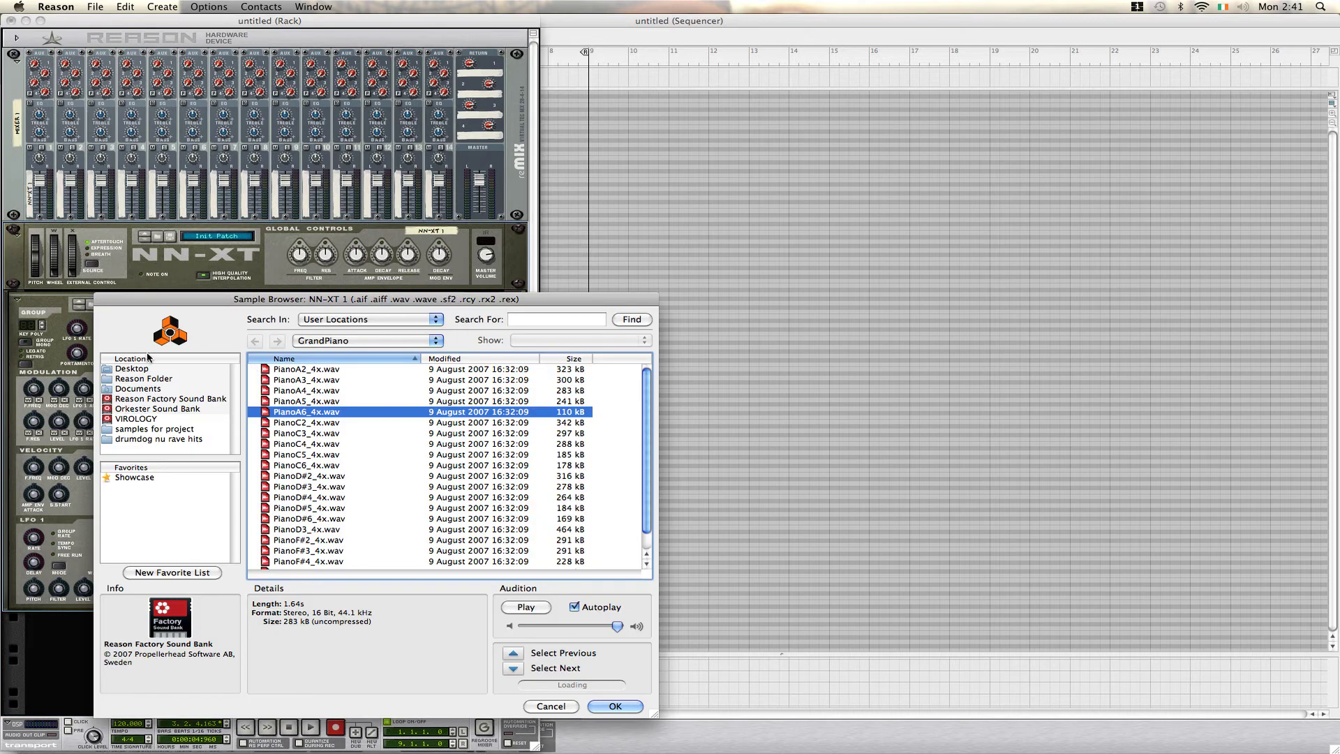
{"action": "left_click", "coordinate": [143, 369]}
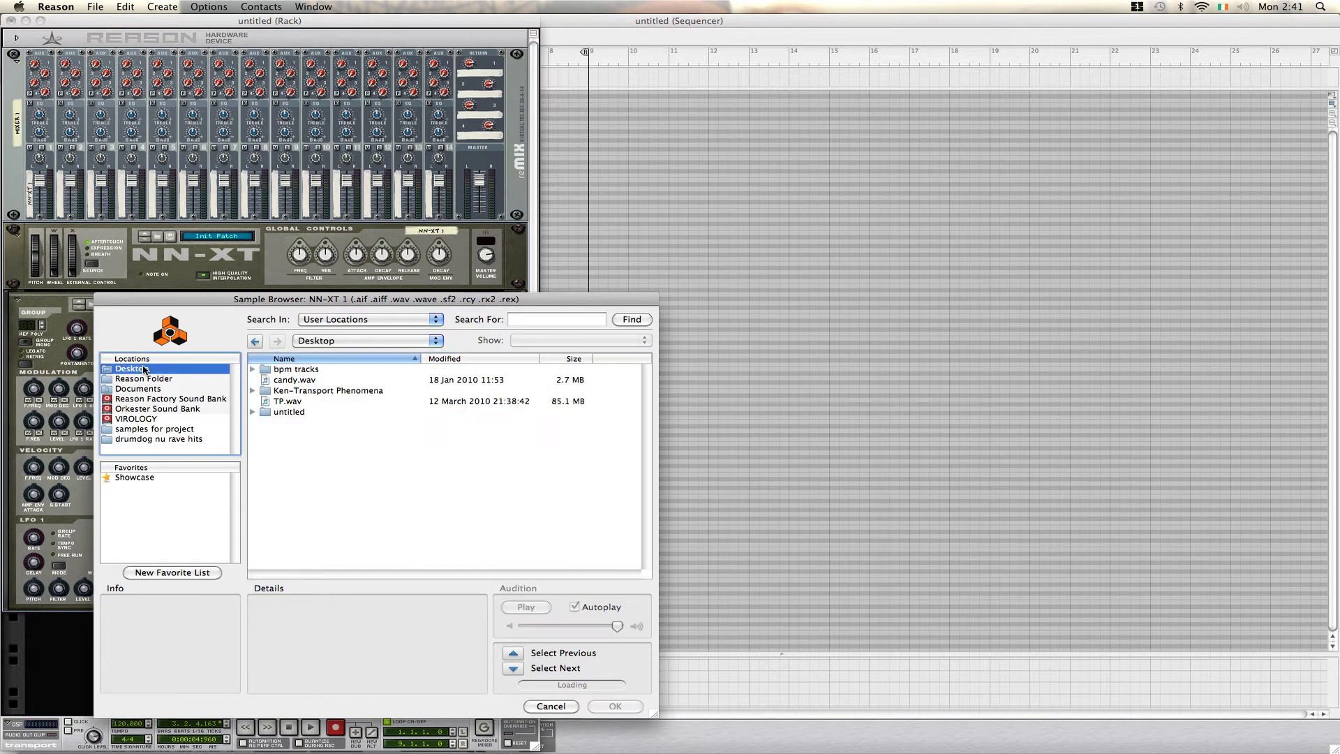
{"action": "double_click", "coordinate": [294, 385]}
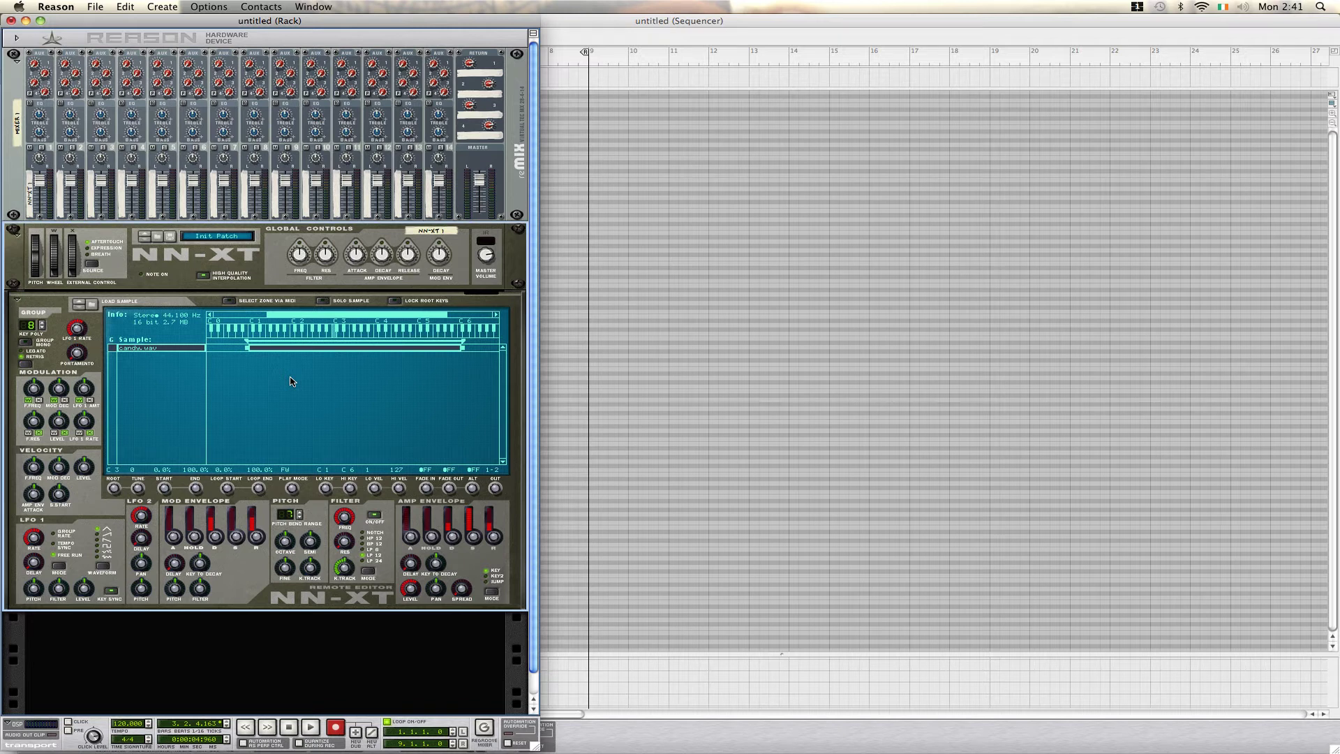
Add a Malström Graintable Synthesizer to the rack below the NN-XT
{"action": "scroll", "coordinate": [292, 381], "scroll_direction": "down", "scroll_amount": 1}
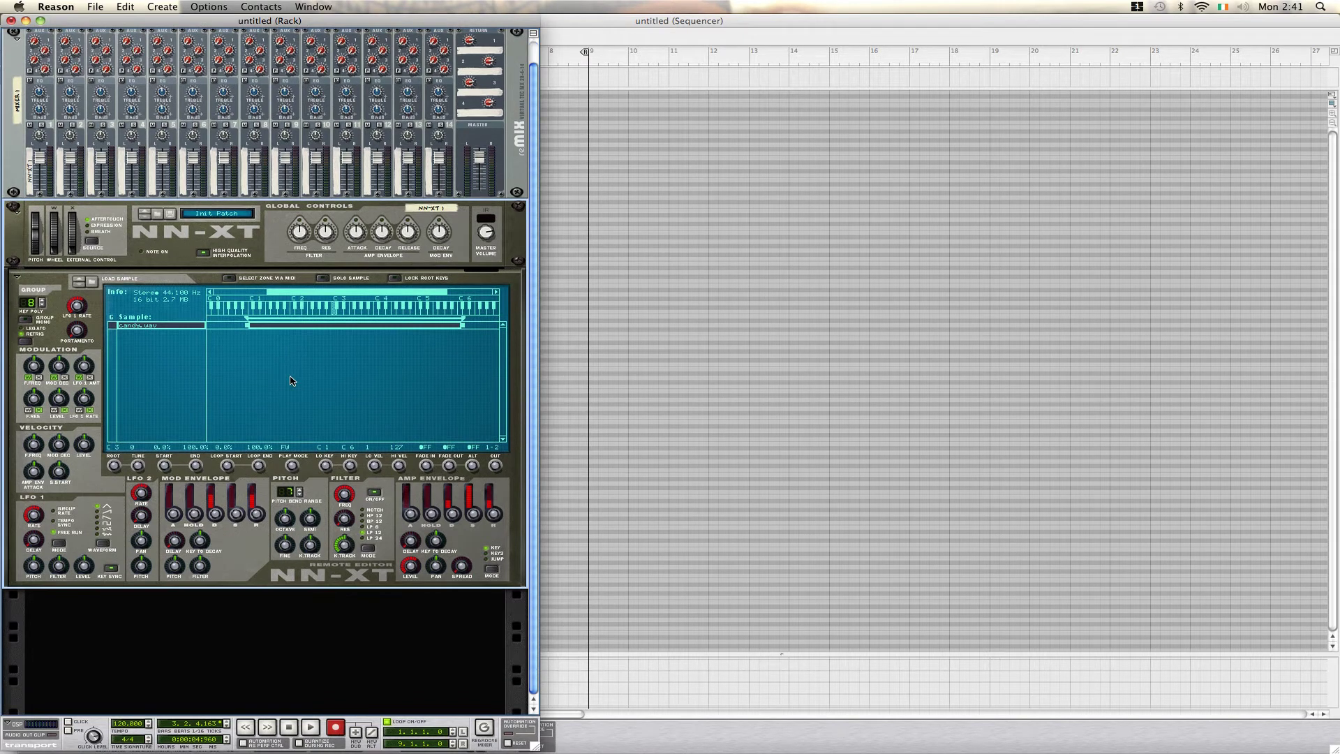
{"action": "right_click", "coordinate": [340, 639]}
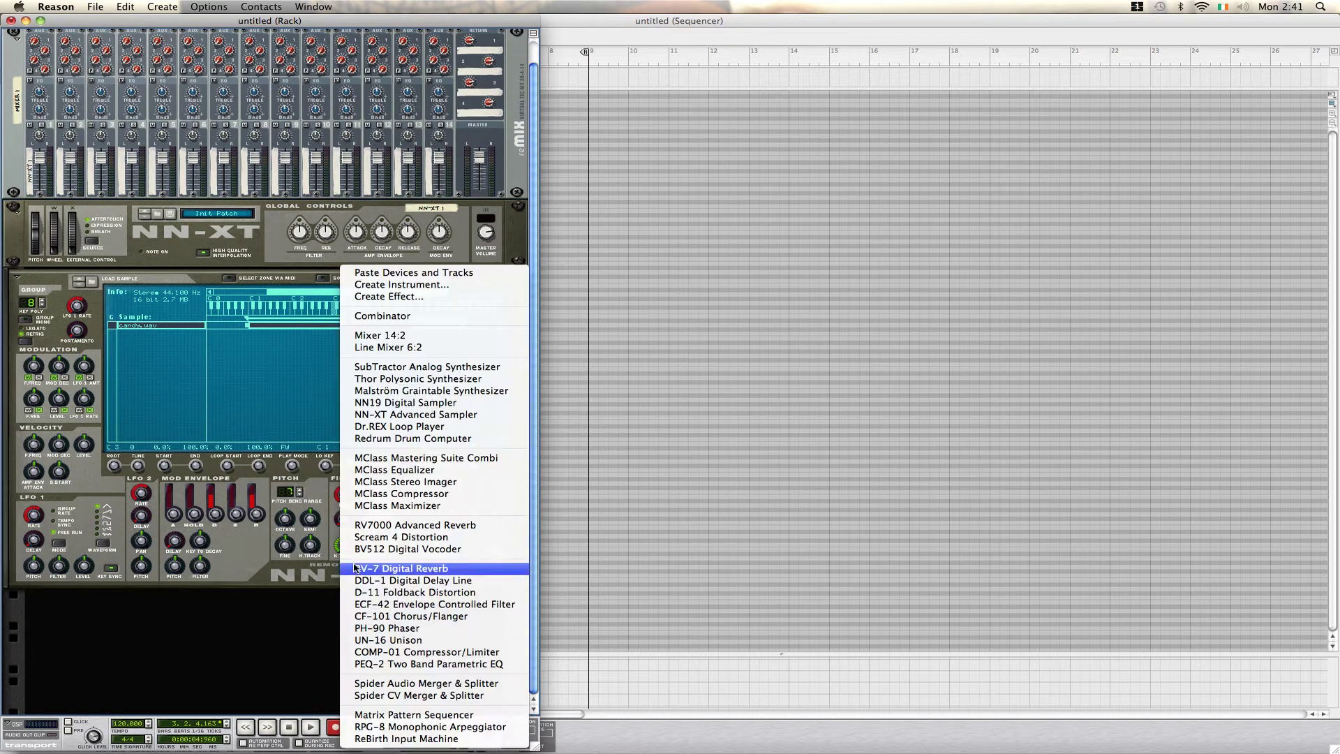
{"action": "left_click", "coordinate": [392, 393]}
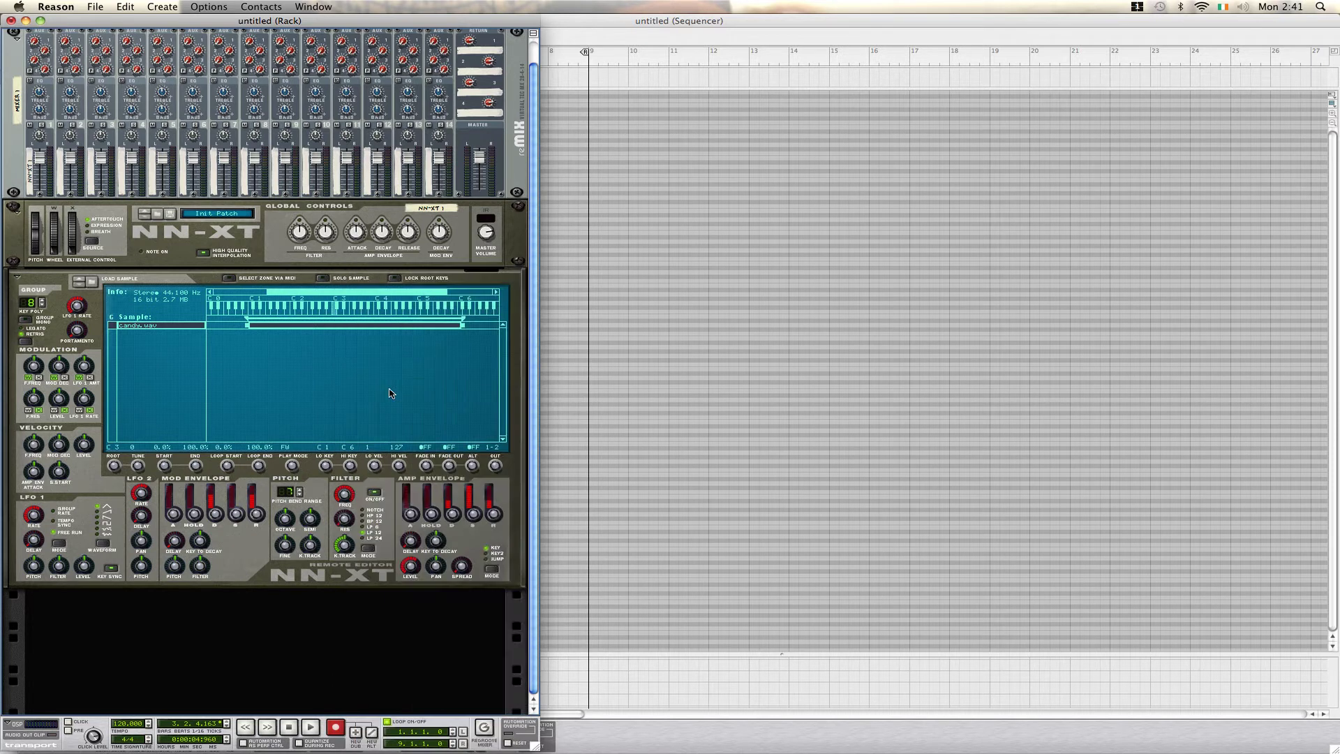
Load the String Machine patch from the Pads folder into the Malström
{"action": "left_click", "coordinate": [131, 507]}
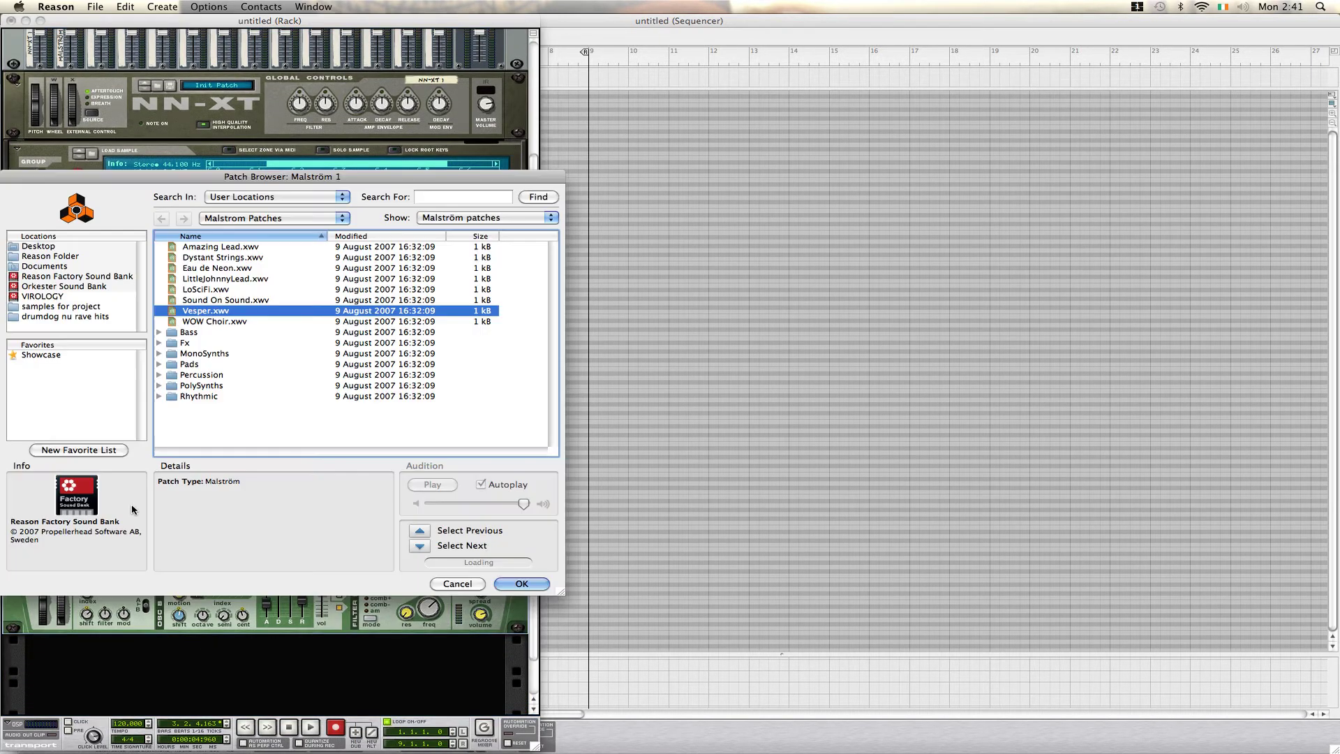
{"action": "left_click", "coordinate": [178, 363]}
{"action": "double_click", "coordinate": [179, 363]}
{"action": "scroll", "coordinate": [182, 363], "scroll_direction": "down", "scroll_amount": 10}
{"action": "scroll", "coordinate": [184, 364], "scroll_direction": "down", "scroll_amount": 1}
{"action": "double_click", "coordinate": [215, 427]}
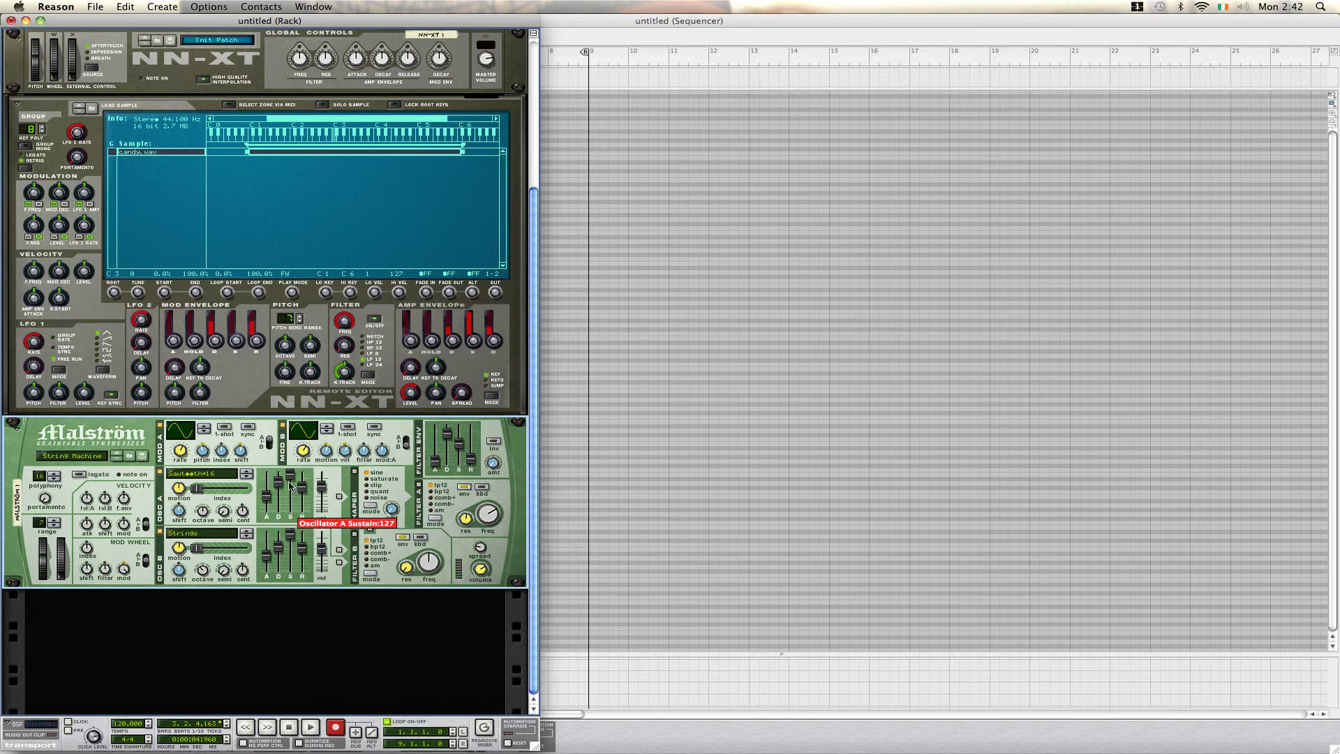
Add a BV512 Digital Vocoder below the Malström and flip the rack to its back
{"action": "right_click", "coordinate": [277, 616]}
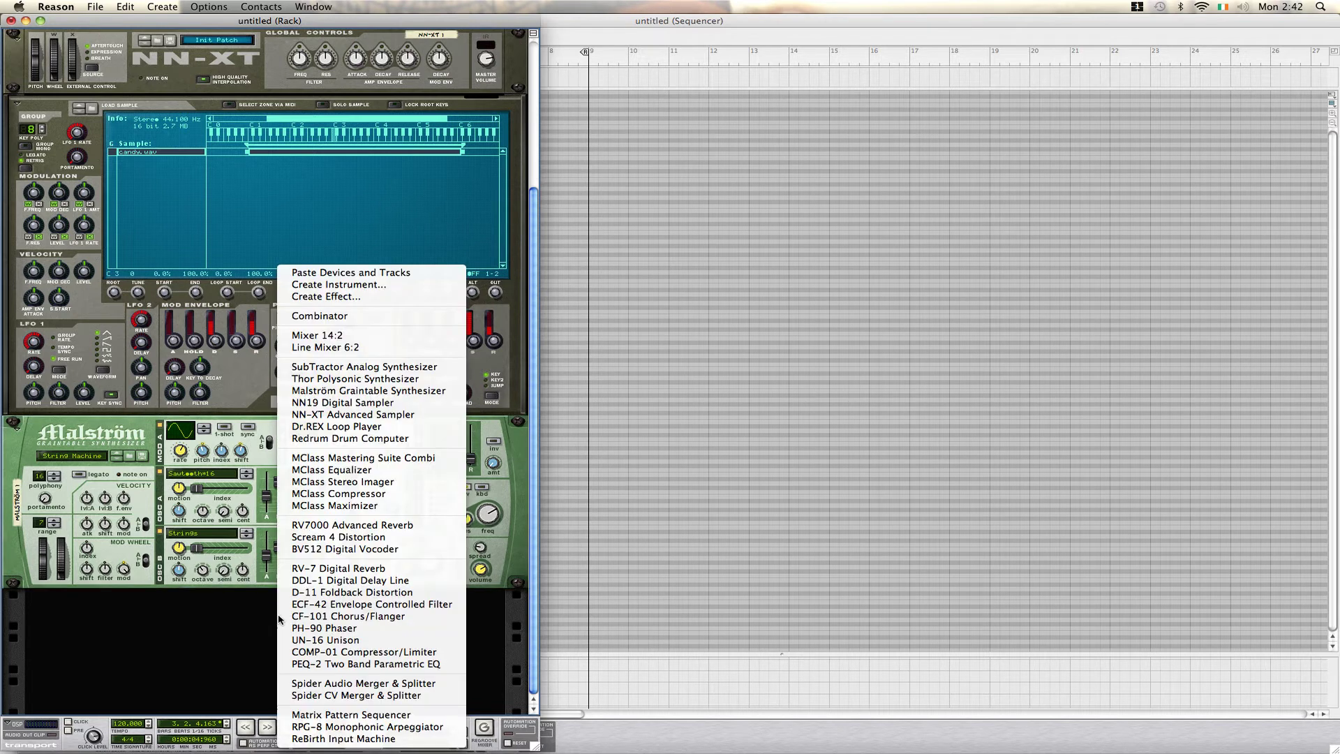
{"action": "left_click", "coordinate": [335, 554]}
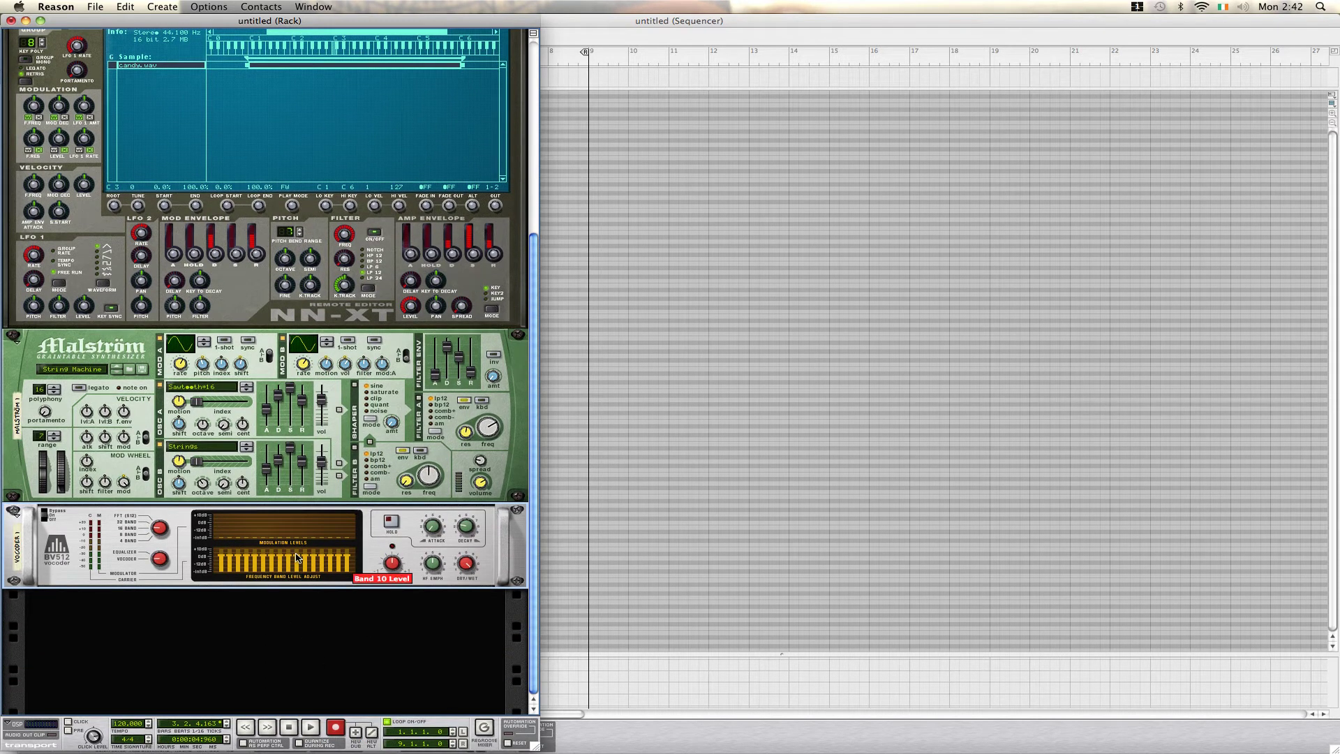
{"action": "key", "text": "Tab"}
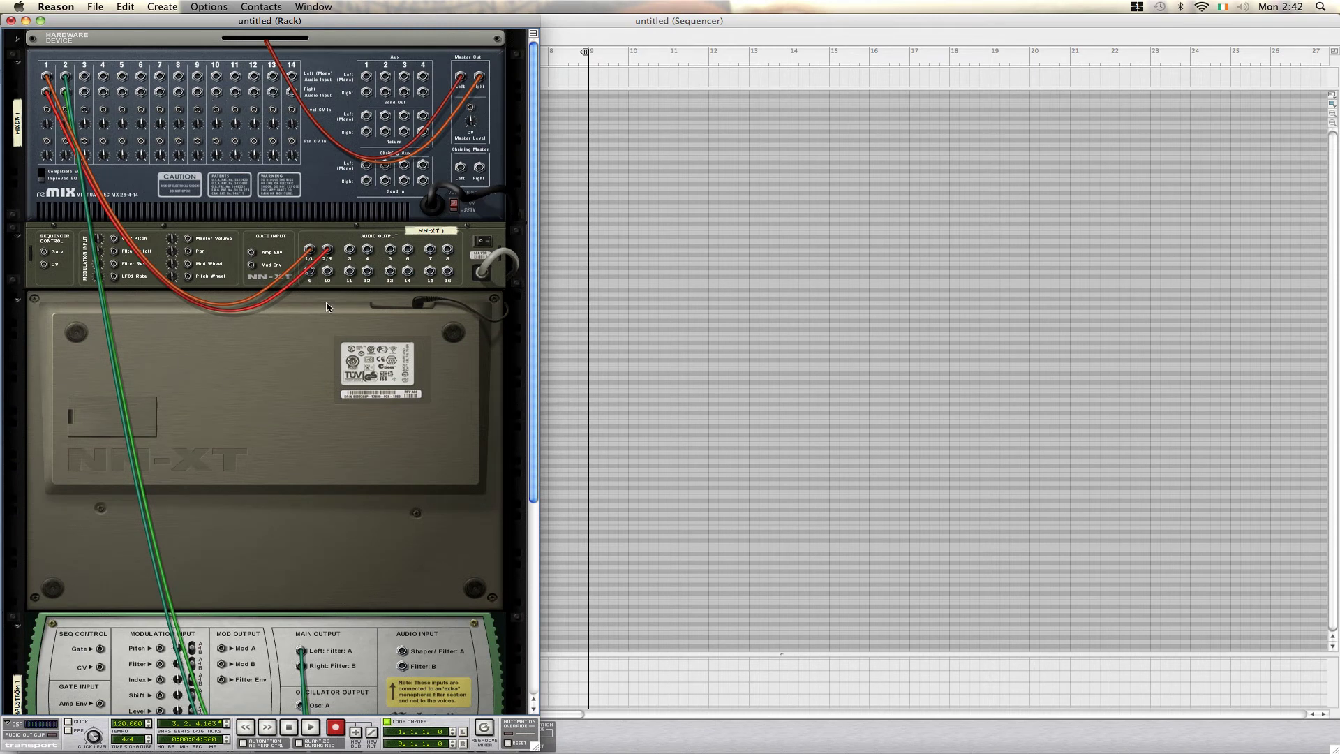
Disconnect the NN-XT from mixer channel 1, cable it to the BV512 Modulator input, and flip the rack back
{"action": "scroll", "coordinate": [331, 313], "scroll_direction": "down", "scroll_amount": 5}
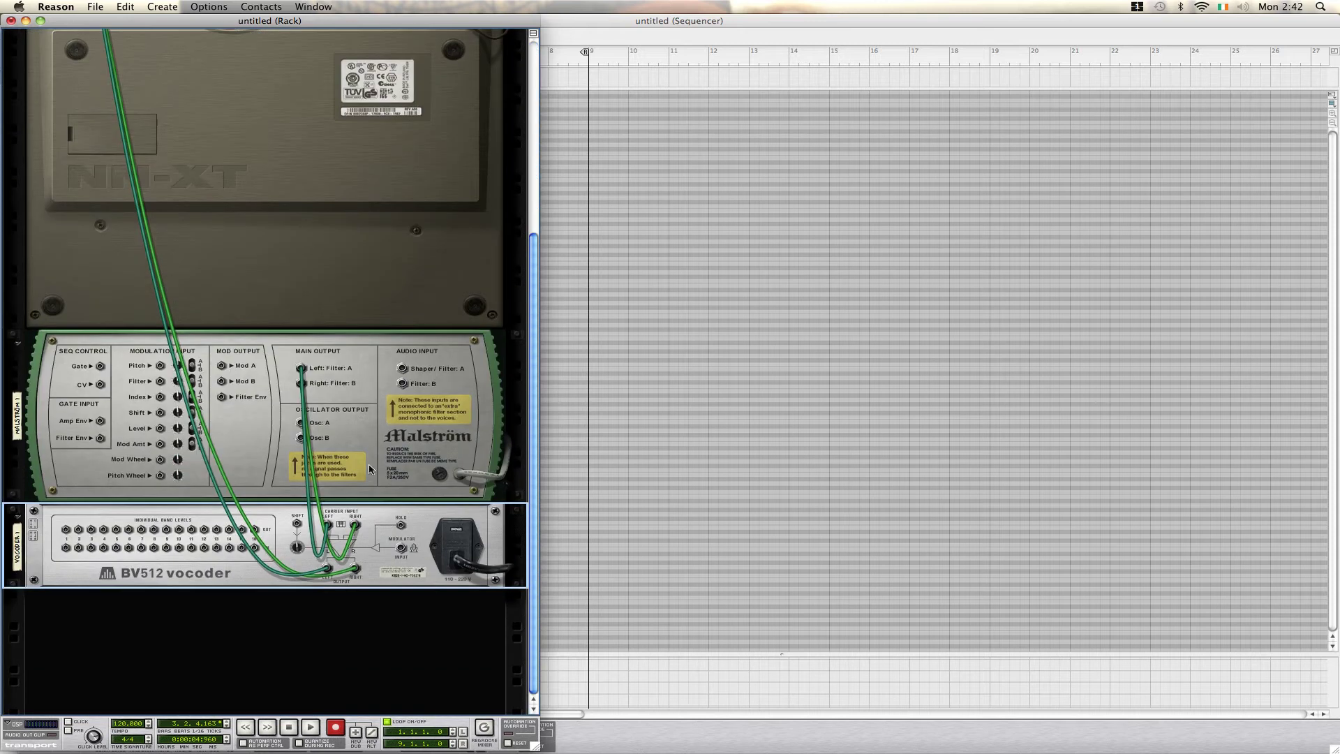
{"action": "scroll", "coordinate": [338, 366], "scroll_direction": "up", "scroll_amount": 5}
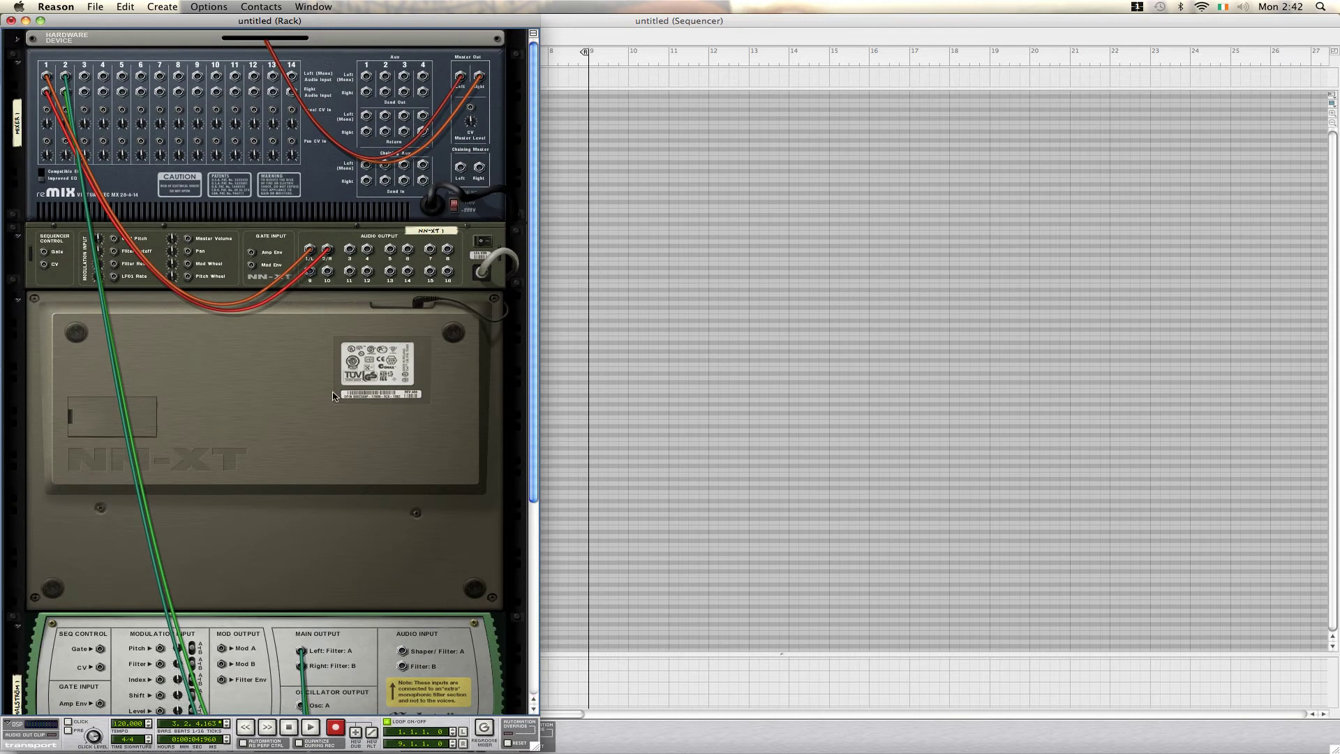
{"action": "left_click", "coordinate": [309, 252]}
{"action": "left_click", "coordinate": [311, 255]}
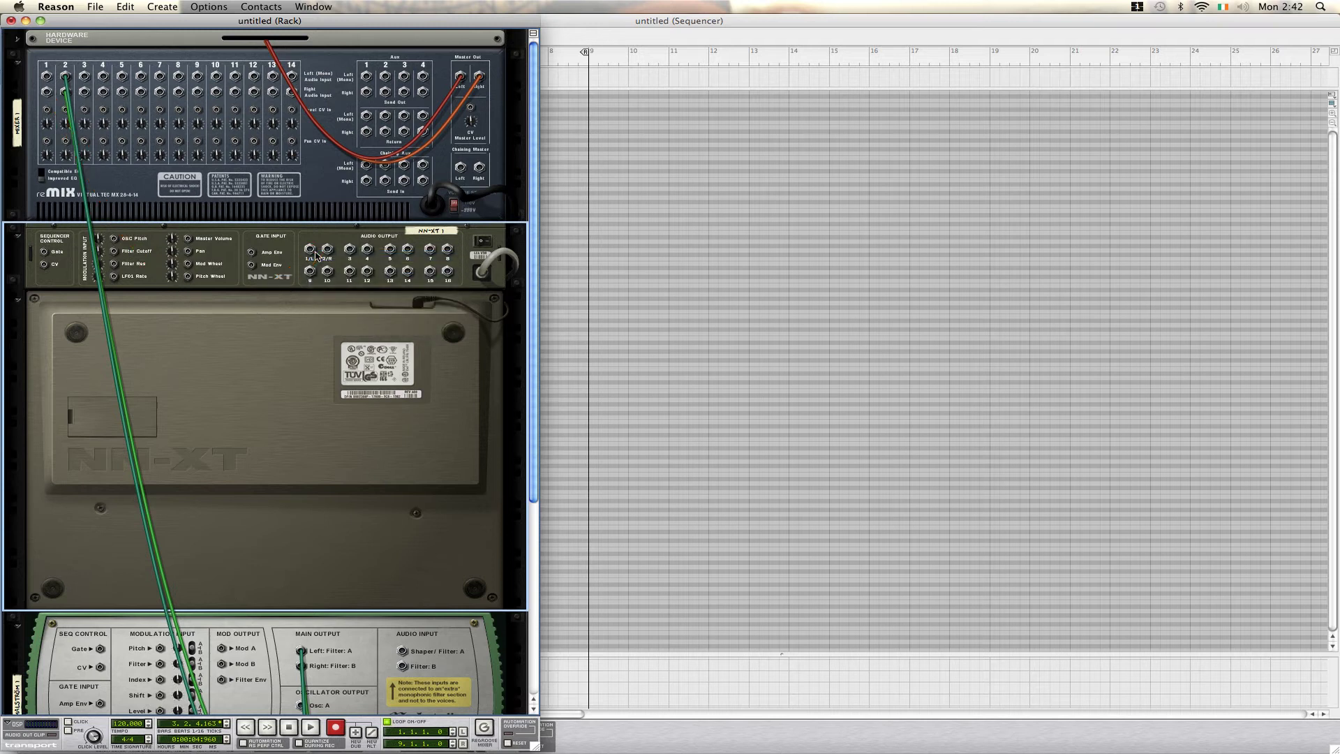
{"action": "left_click_drag", "start_coordinate": [309, 253], "coordinate": [401, 618]}
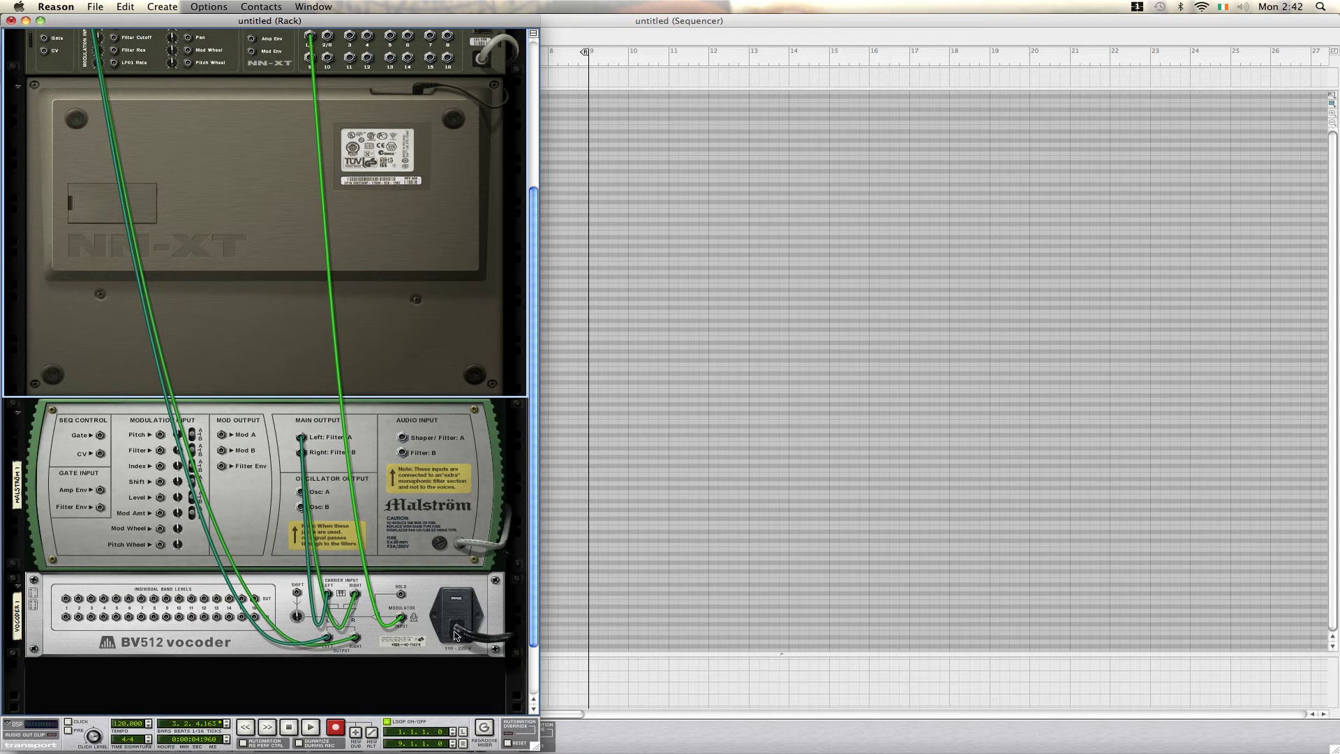
{"action": "key", "text": "Tab"}
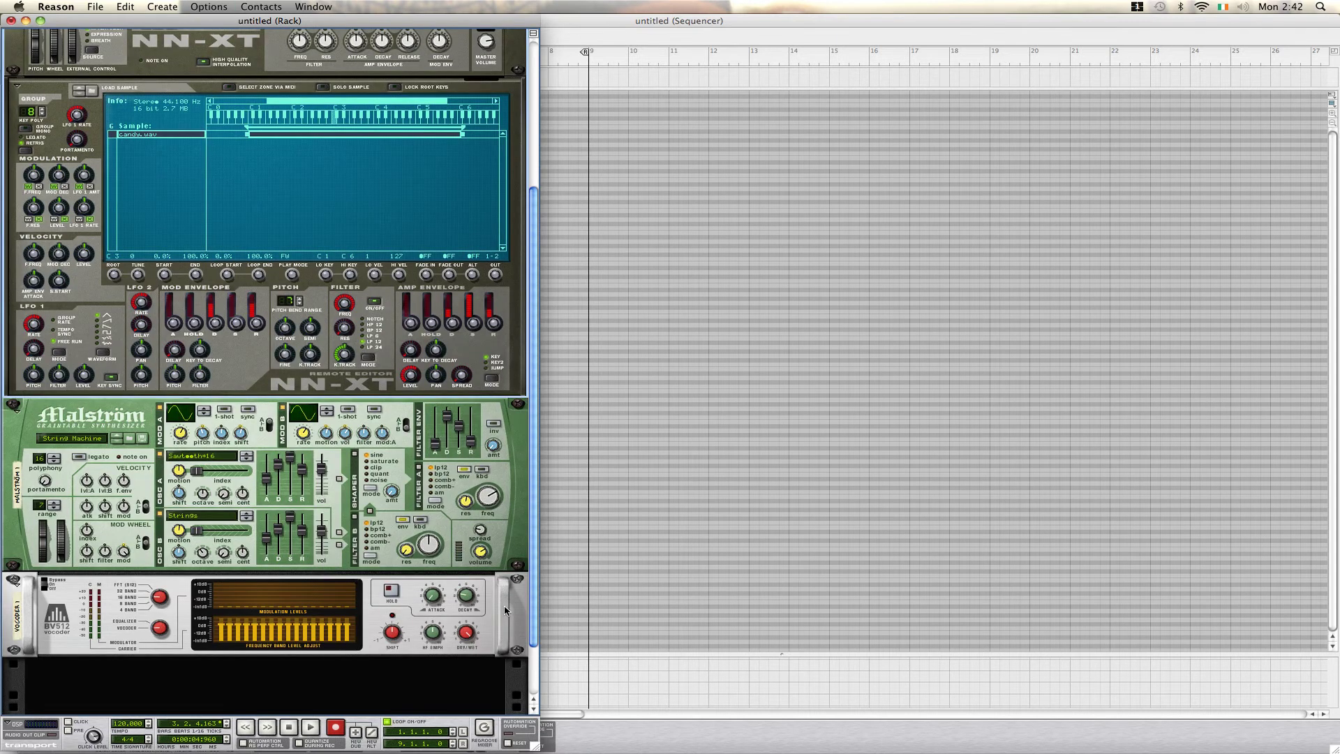
Draw an 8-bar clip with a sustained C3 note on the NN-XT track and play from bar 1
{"action": "left_click", "coordinate": [585, 268]}
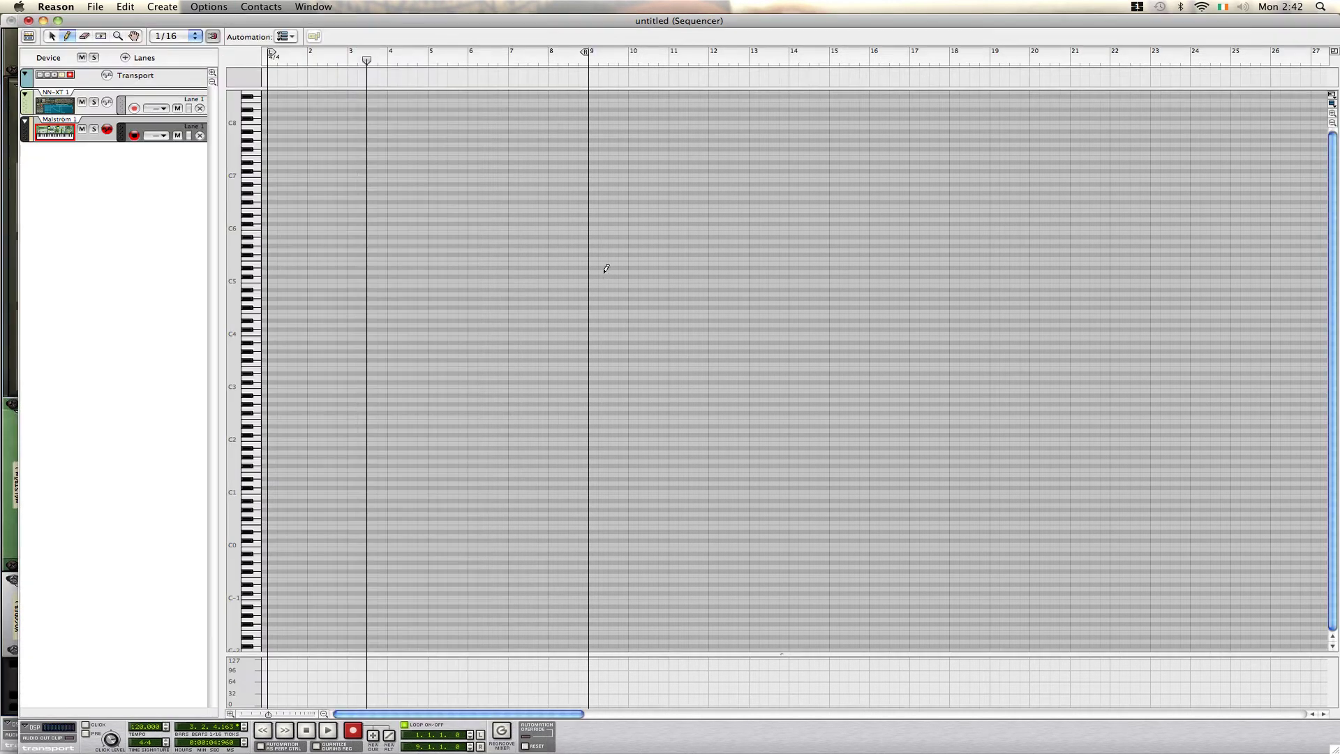
{"action": "left_click", "coordinate": [50, 96]}
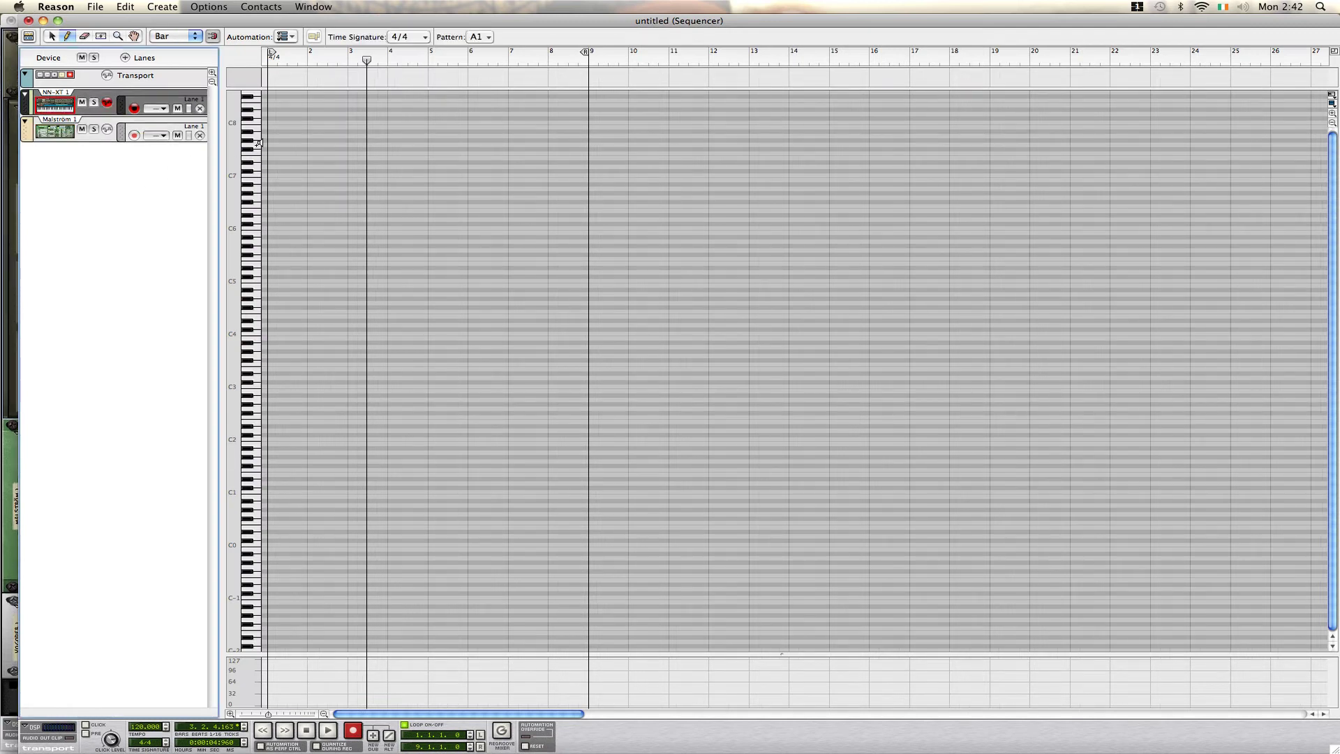
{"action": "left_click_drag", "start_coordinate": [271, 159], "coordinate": [559, 141]}
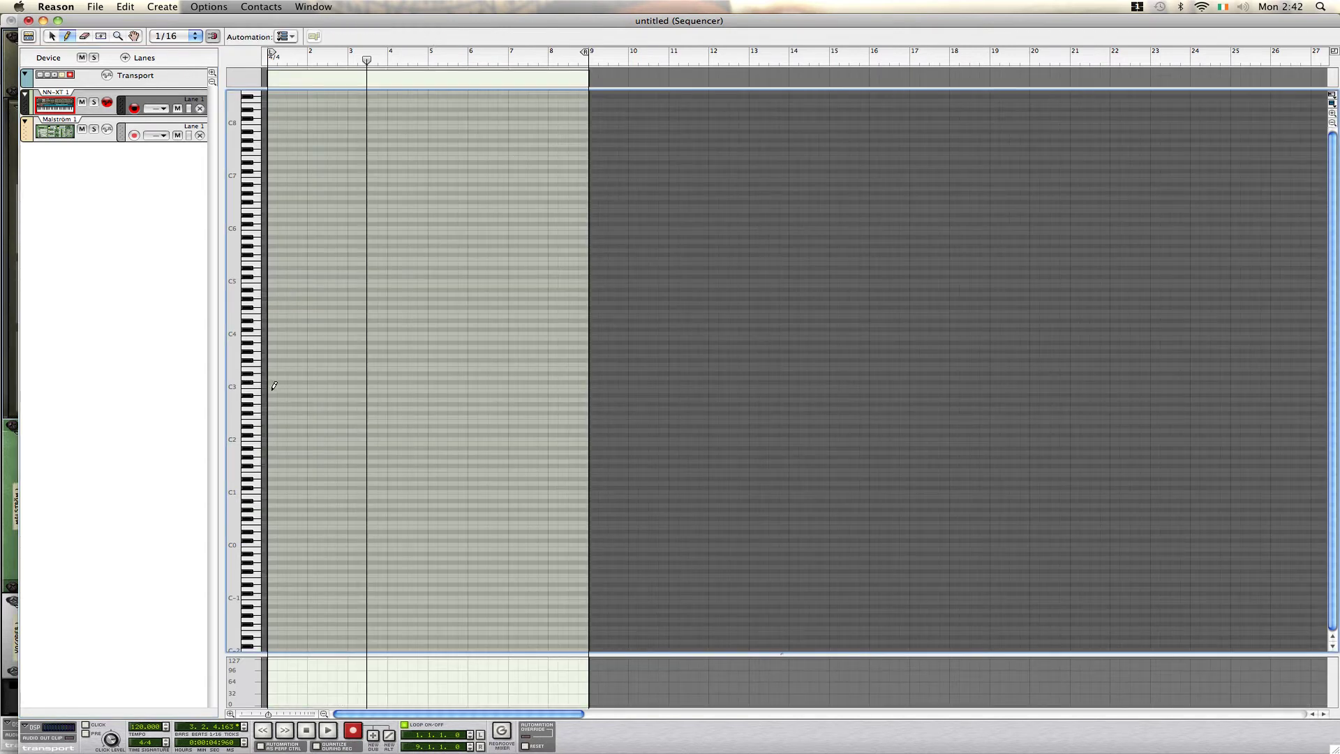
{"action": "left_click_drag", "start_coordinate": [272, 383], "coordinate": [590, 375]}
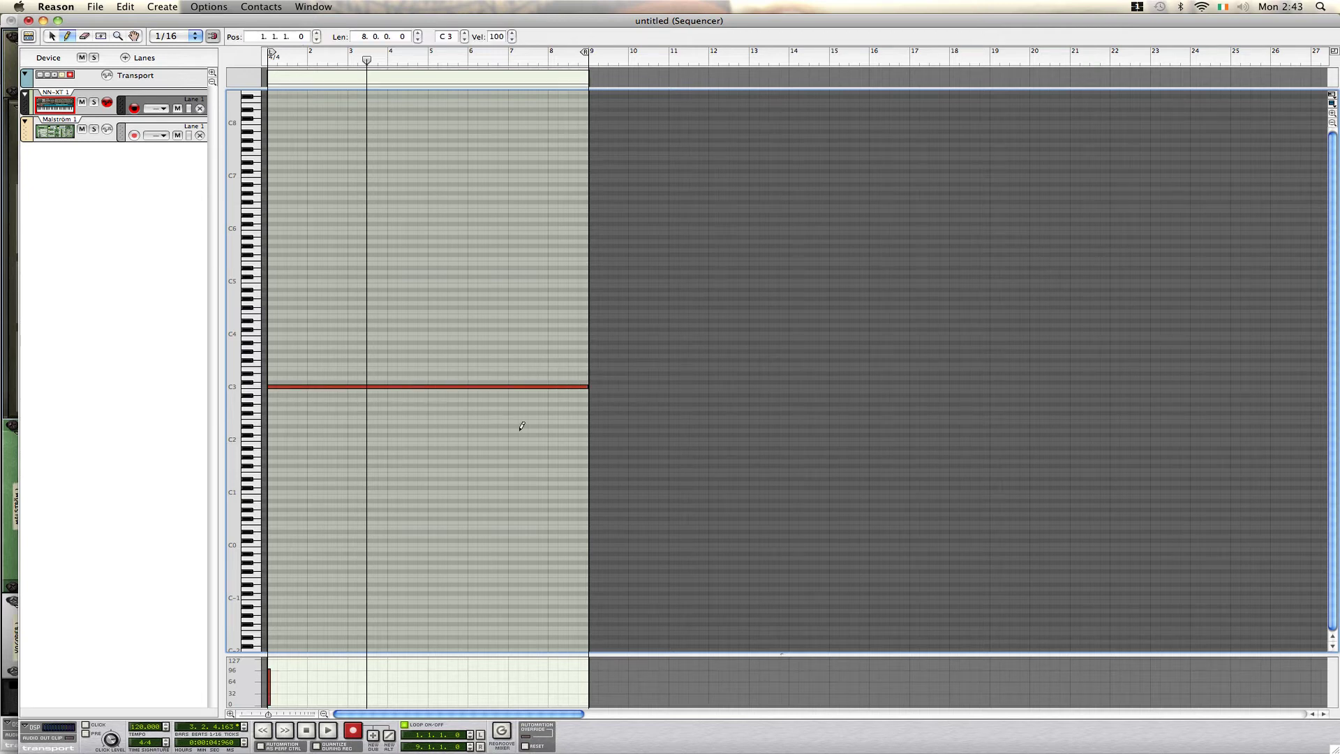
{"action": "left_click", "coordinate": [306, 730]}
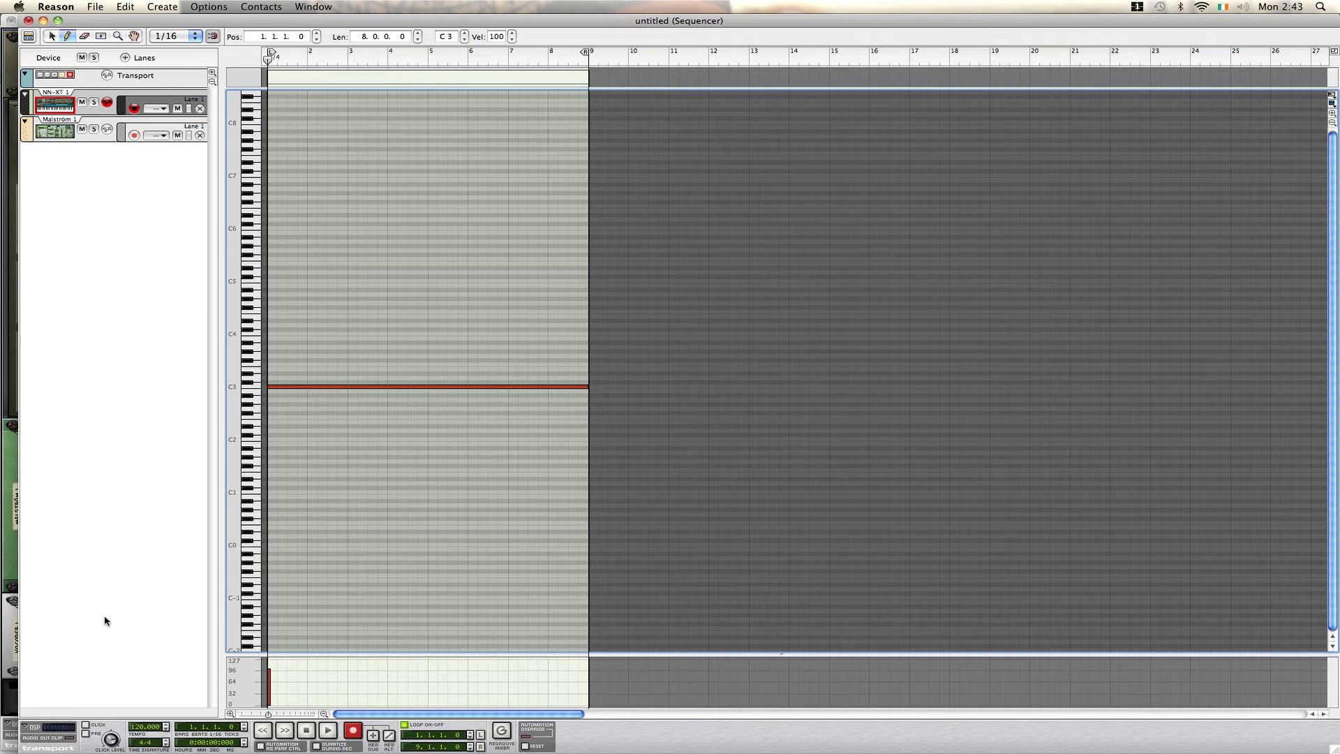
{"action": "key", "text": "space"}
Lower the BV512 Dry/Wet knob from 111 to about 52 during playback
{"action": "left_click", "coordinate": [9, 544]}
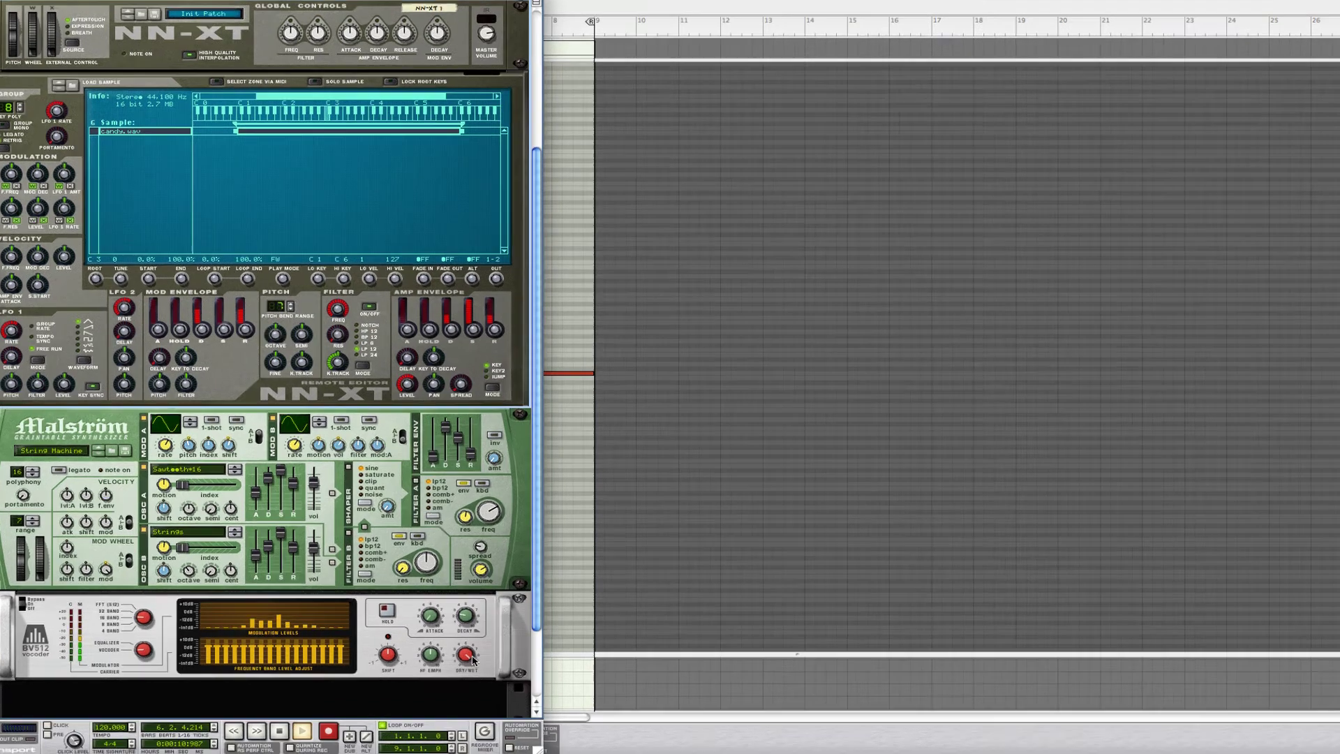
{"action": "mouse_move", "coordinate": [472, 656]}
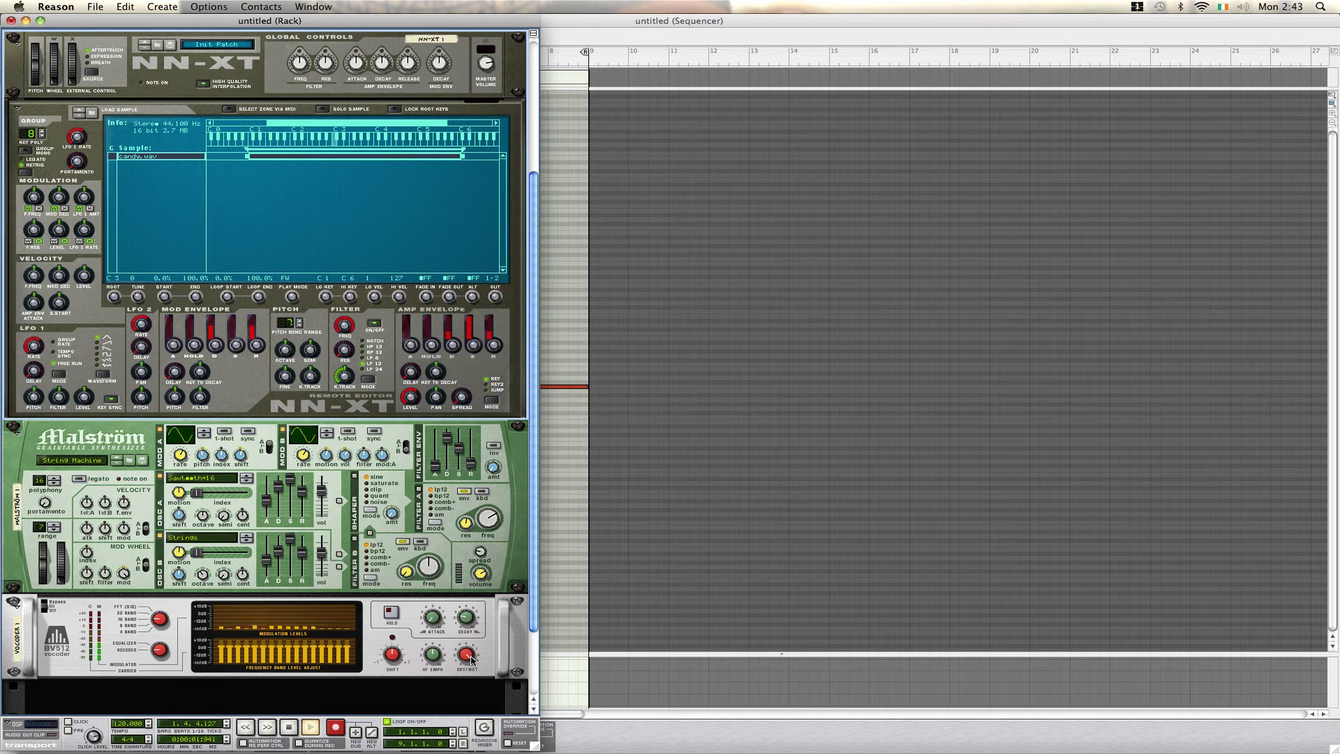
{"action": "mouse_move", "coordinate": [469, 658]}
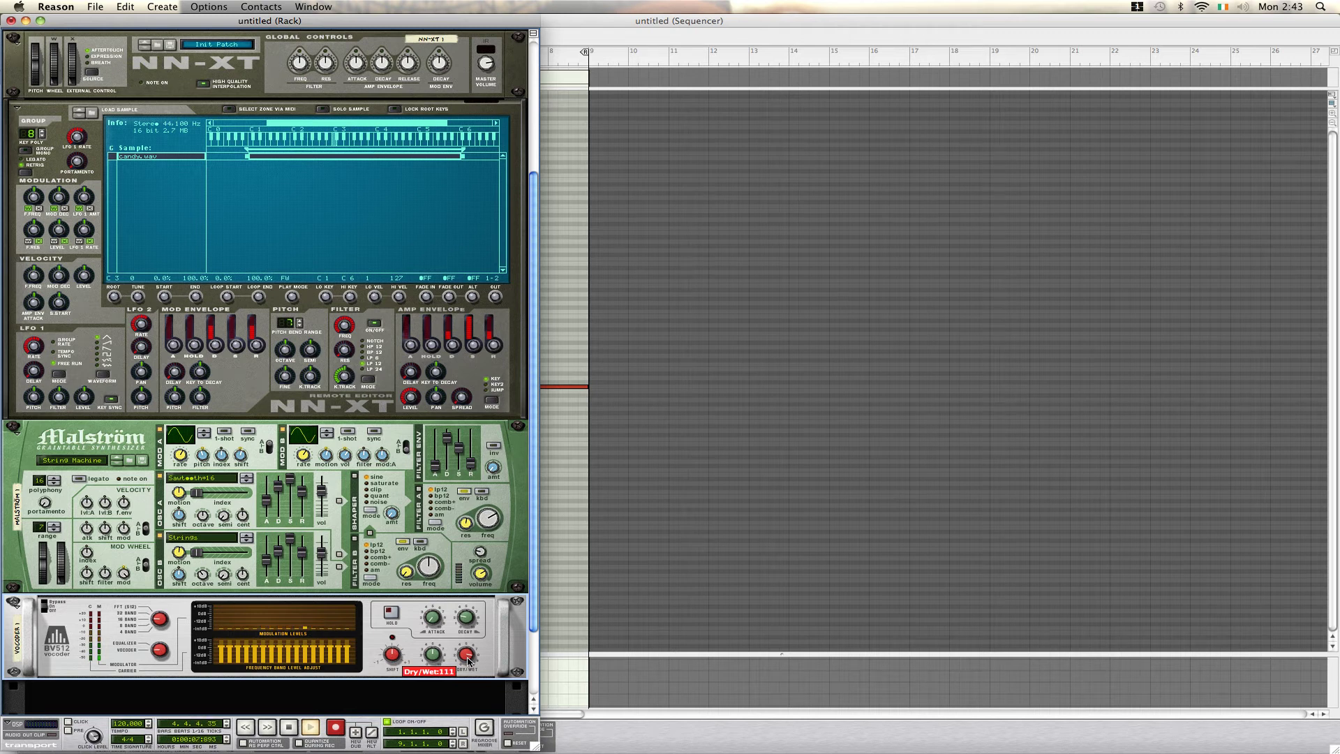
{"action": "mouse_move", "coordinate": [468, 660]}
{"action": "left_mouse_down"}
{"action": "mouse_move", "coordinate": [468, 688]}
{"action": "mouse_move", "coordinate": [471, 651]}
{"action": "left_mouse_up"}
Select the Malström 1 track, stop playback, and delete its Lane 1
{"action": "left_click", "coordinate": [617, 550]}
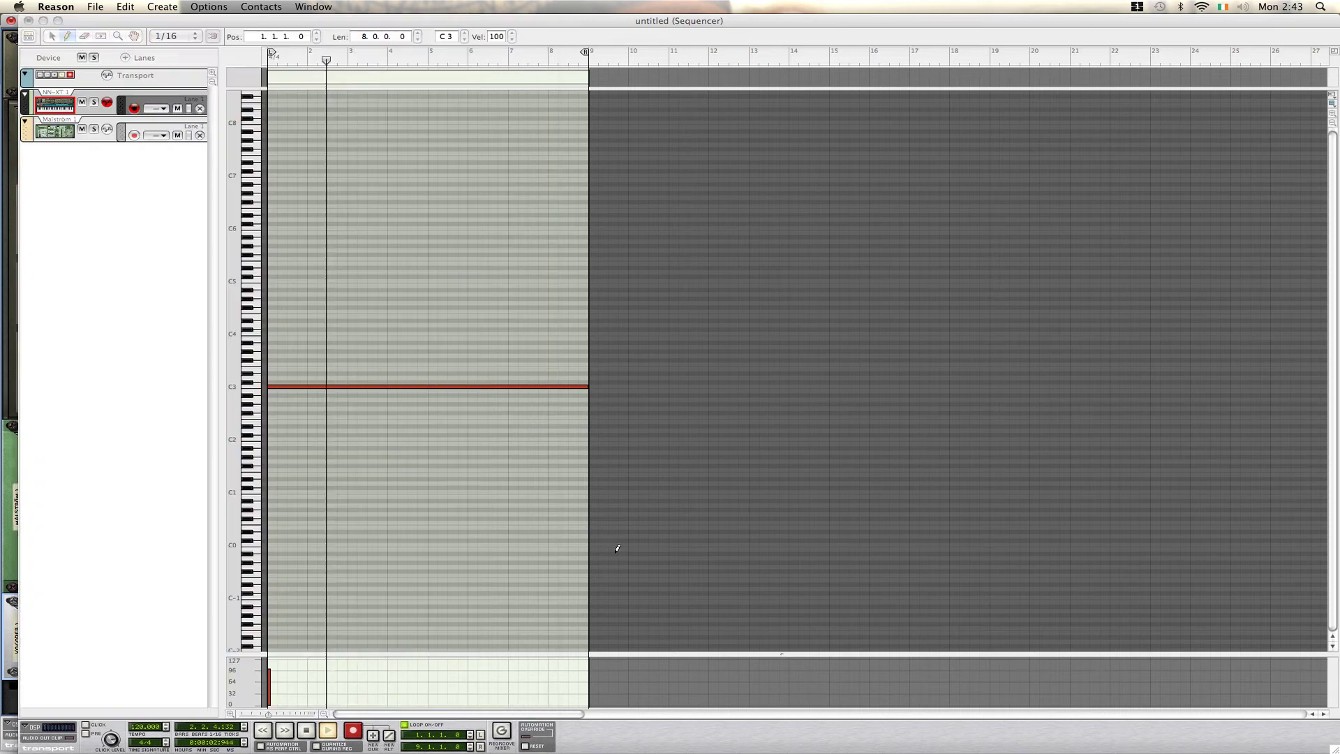
{"action": "left_click", "coordinate": [53, 126]}
{"action": "key", "text": "space"}
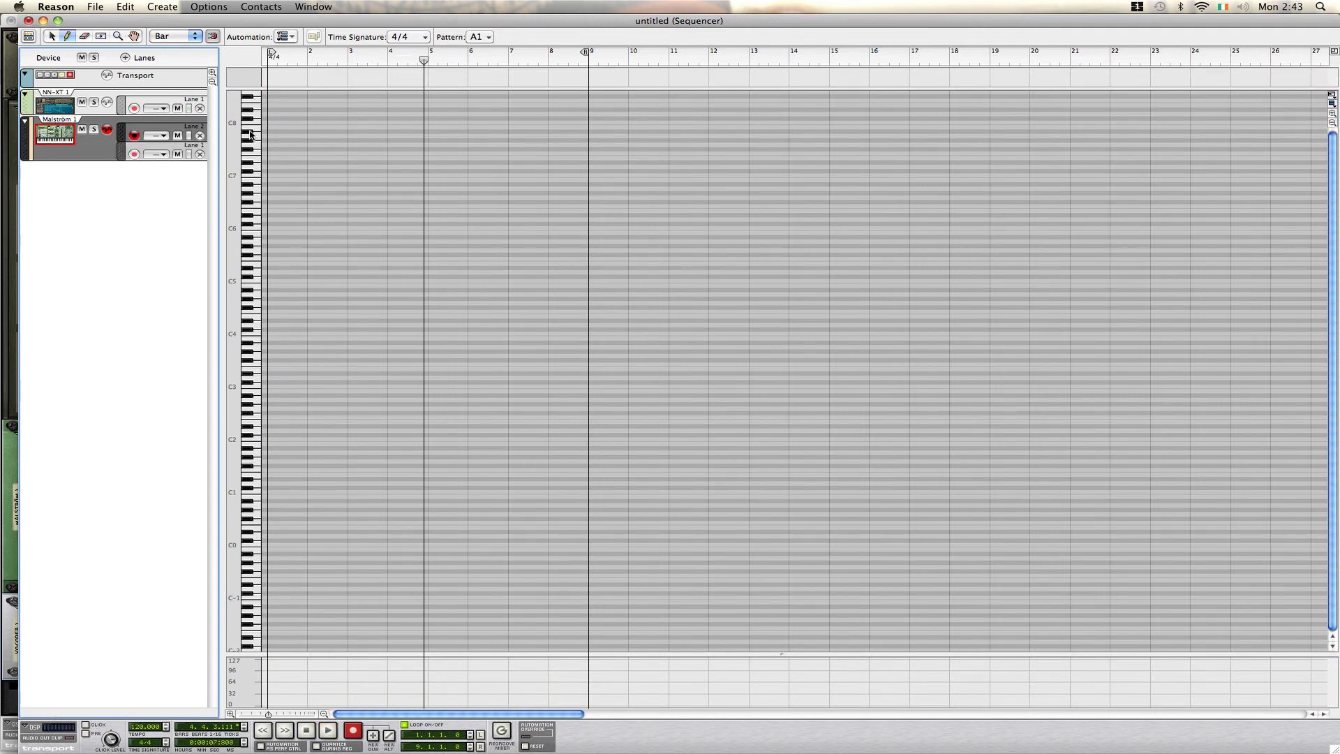
{"action": "left_click", "coordinate": [201, 154]}
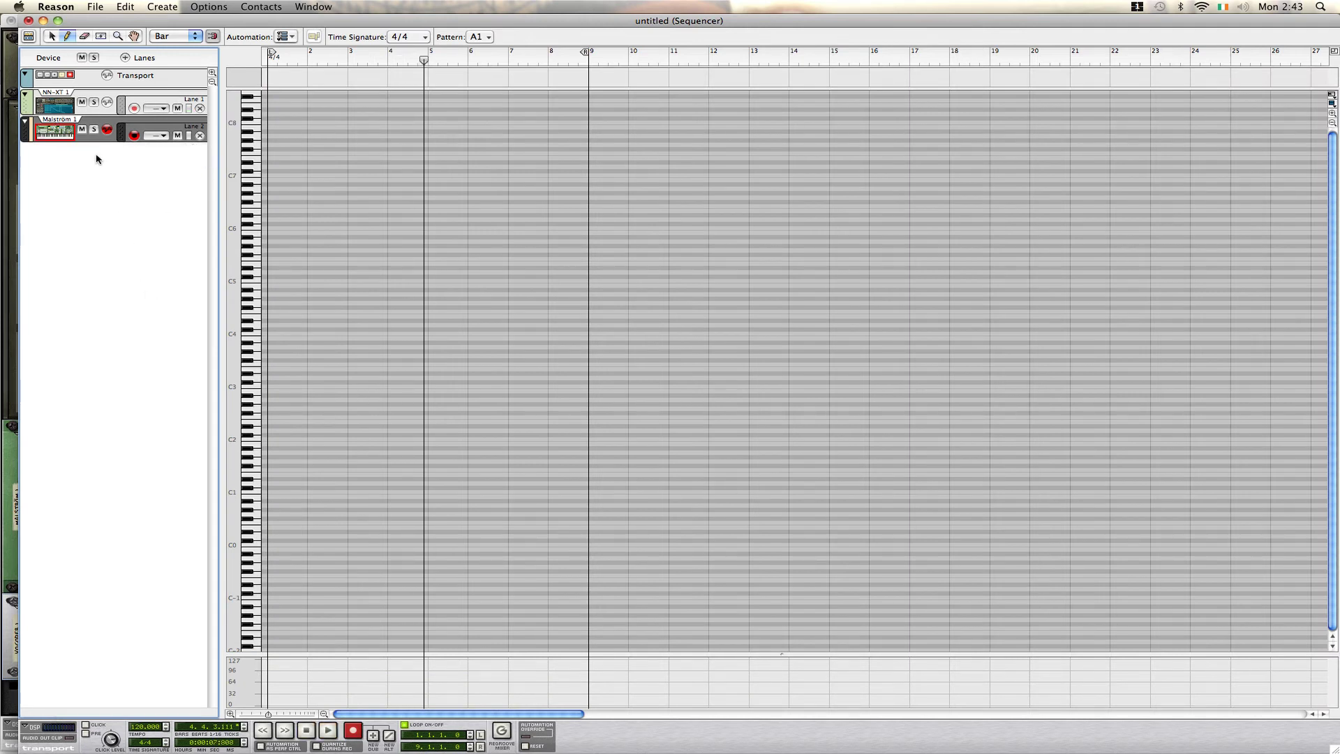
{"action": "left_click", "coordinate": [3, 370]}
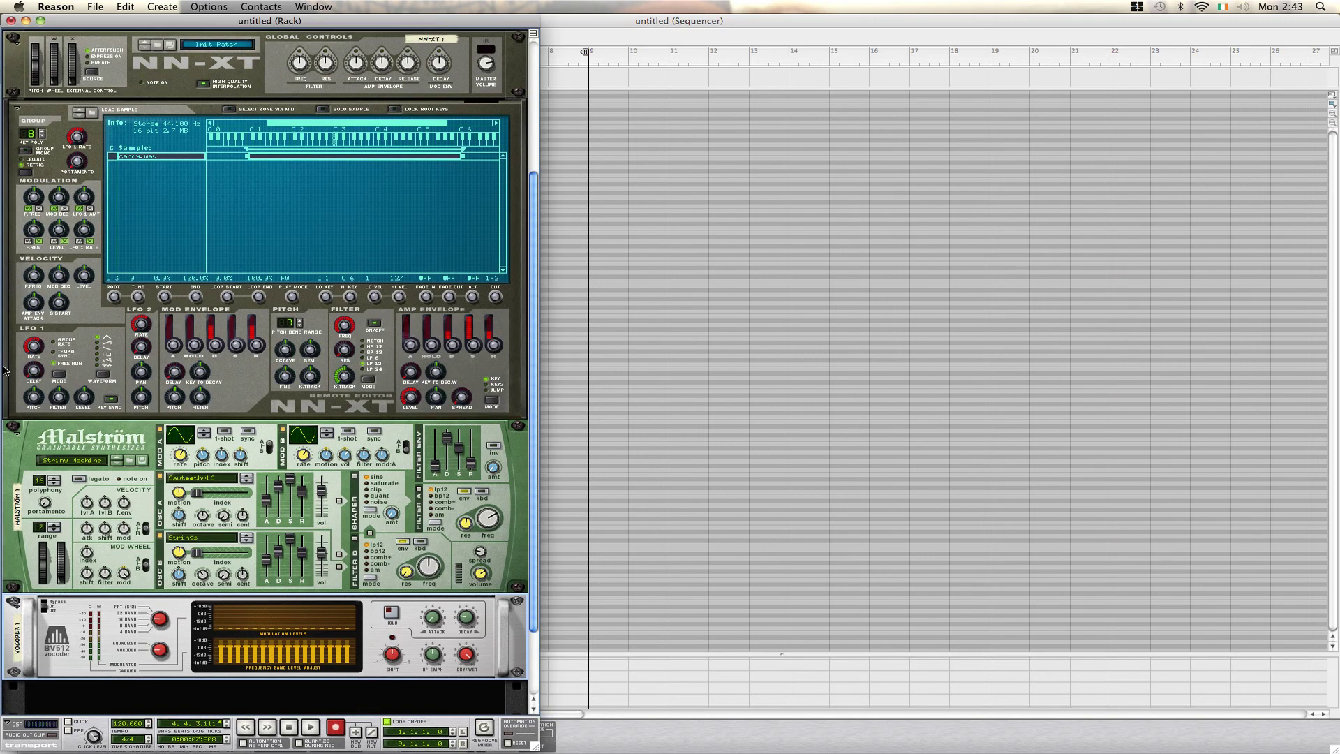
{"action": "left_click", "coordinate": [289, 731]}
{"action": "left_click", "coordinate": [314, 730]}
{"action": "left_click", "coordinate": [312, 728]}
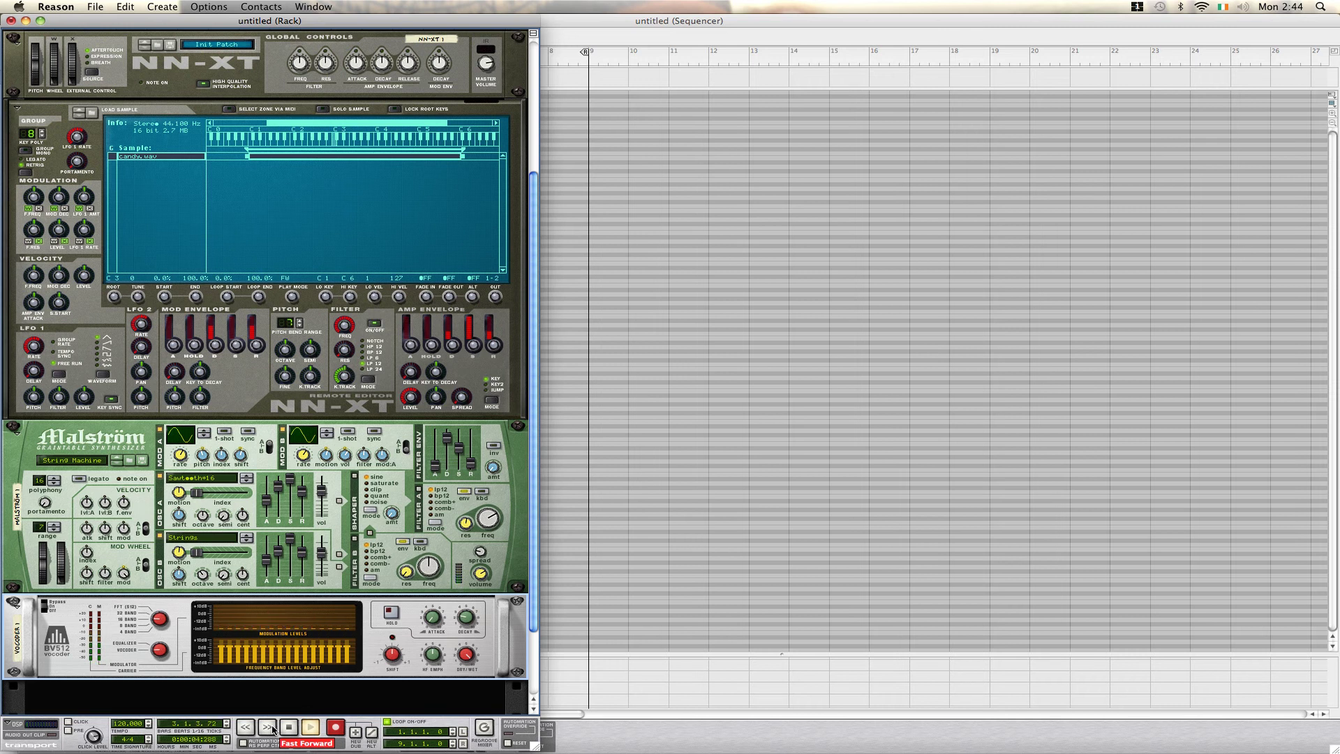
{"action": "key", "text": "space"}
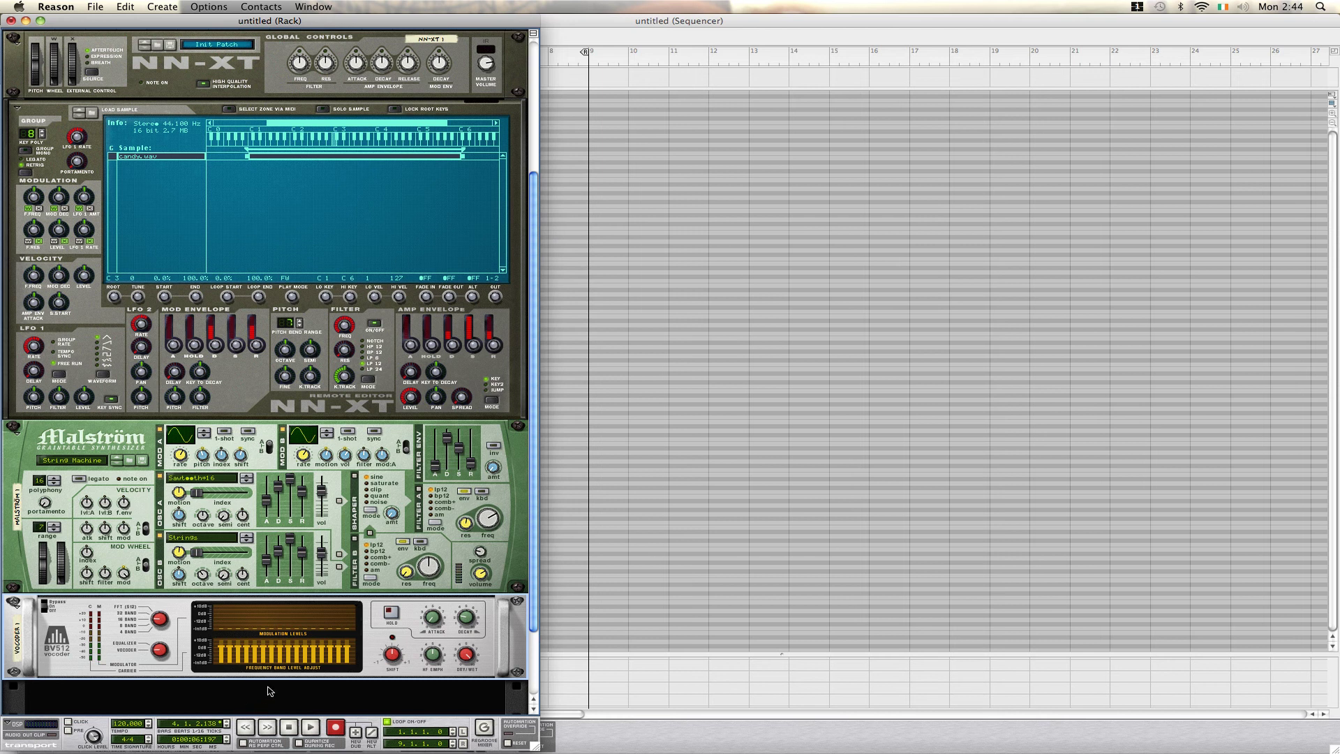
Record a melody onto the Malström track from bar 1 through bar 8, then stop
{"action": "left_click", "coordinate": [648, 521]}
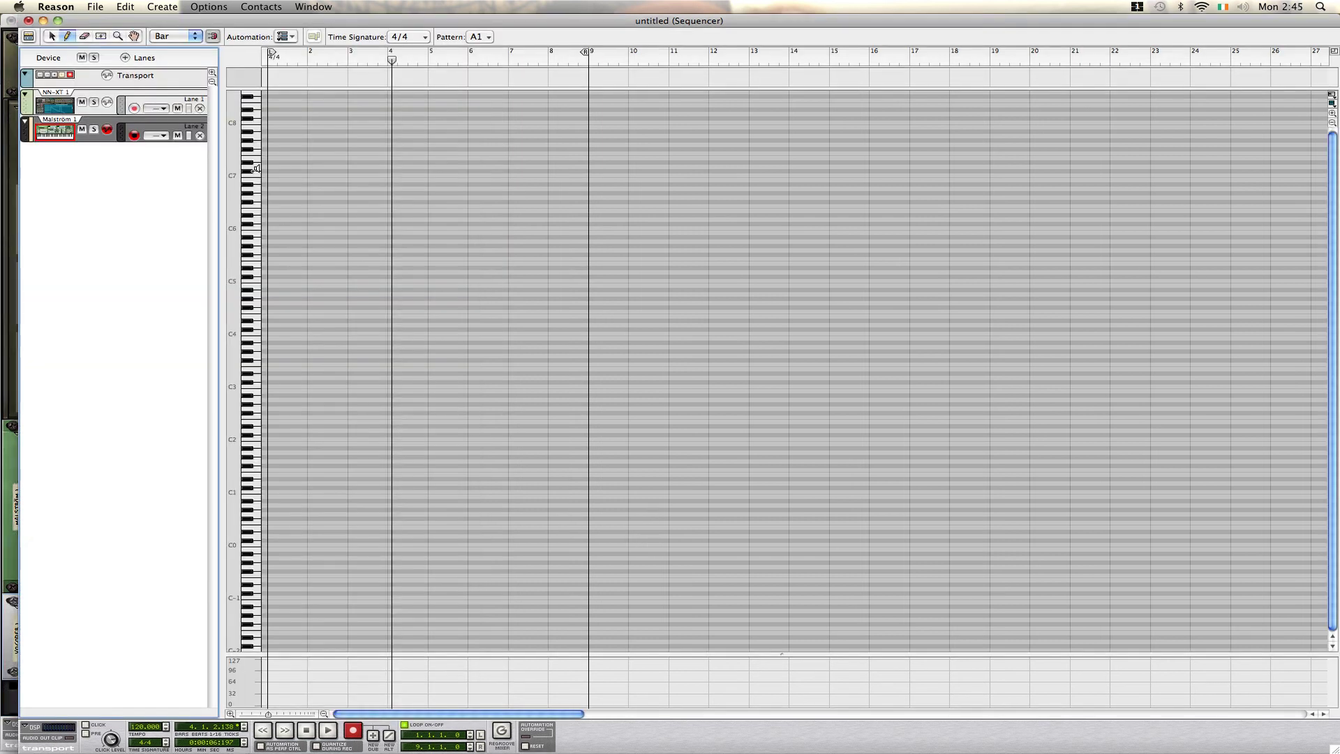
{"action": "left_click", "coordinate": [308, 733]}
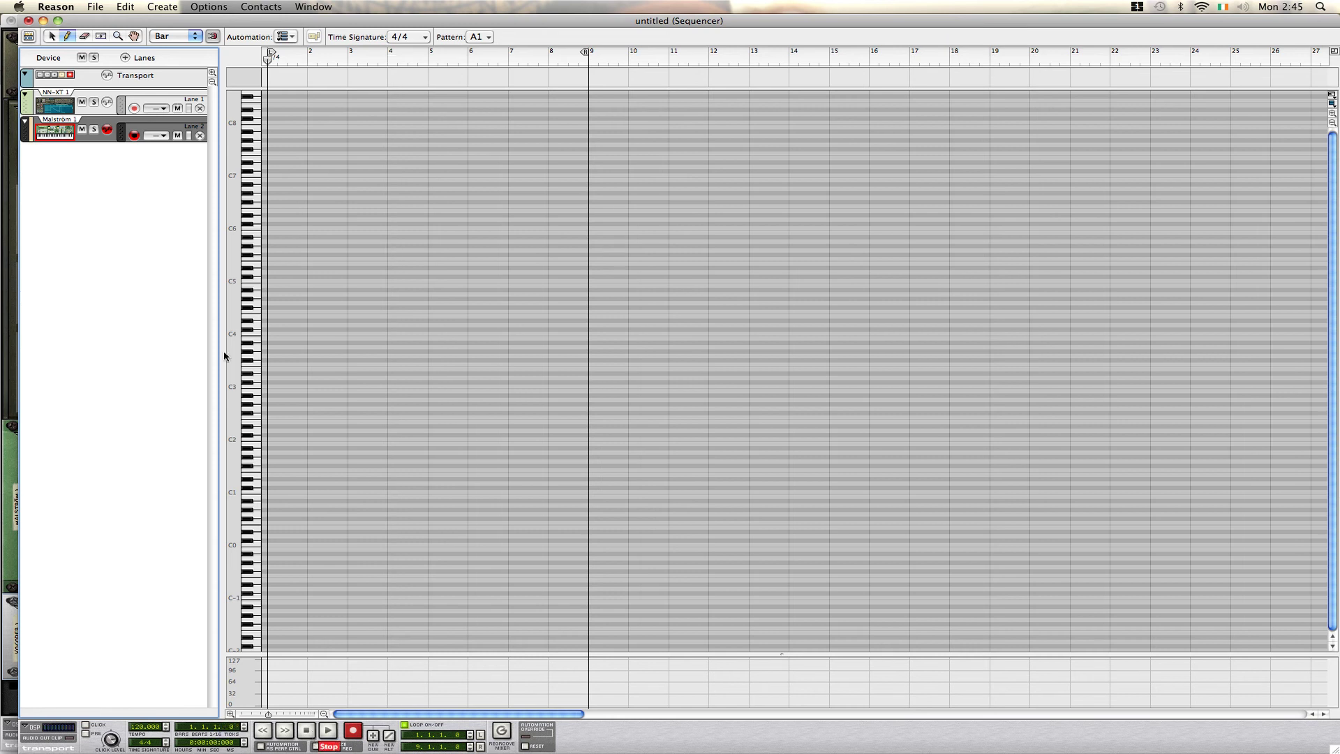
{"action": "left_click", "coordinate": [353, 730]}
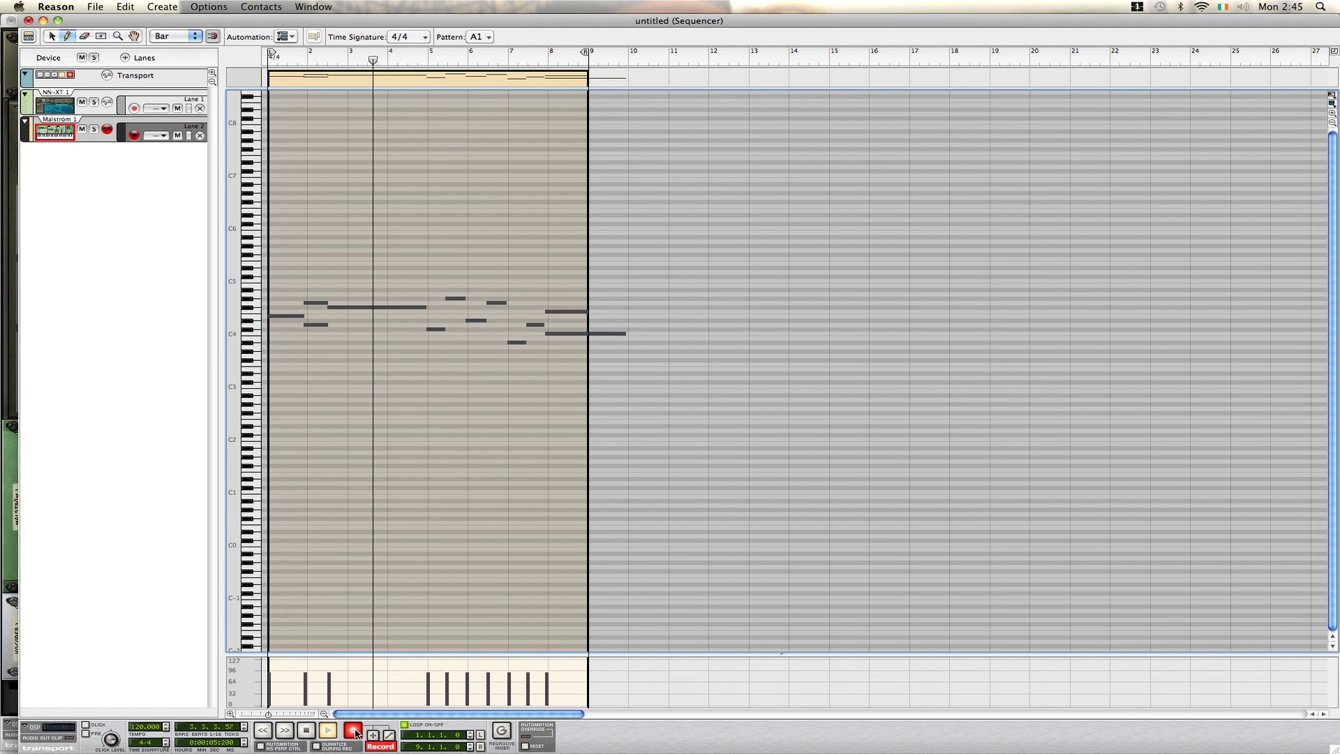
{"action": "left_click", "coordinate": [355, 732]}
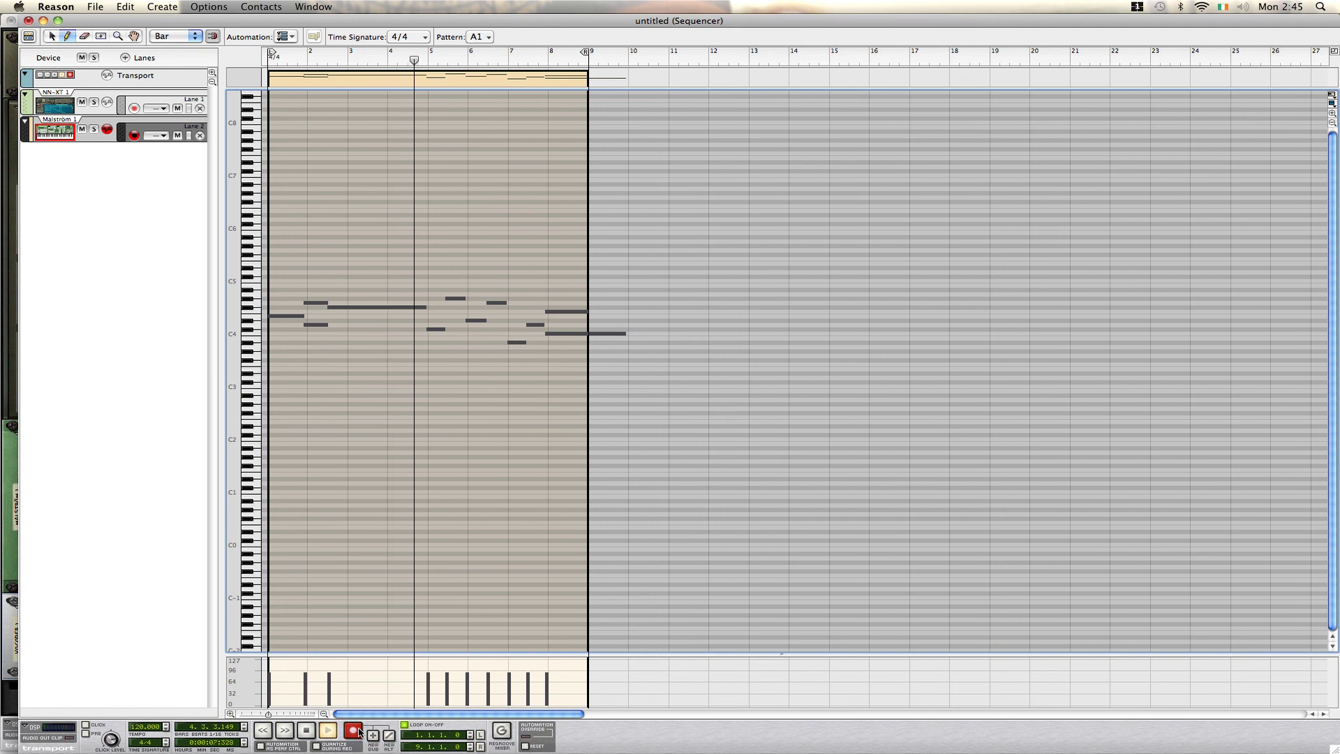
{"action": "left_click", "coordinate": [311, 730]}
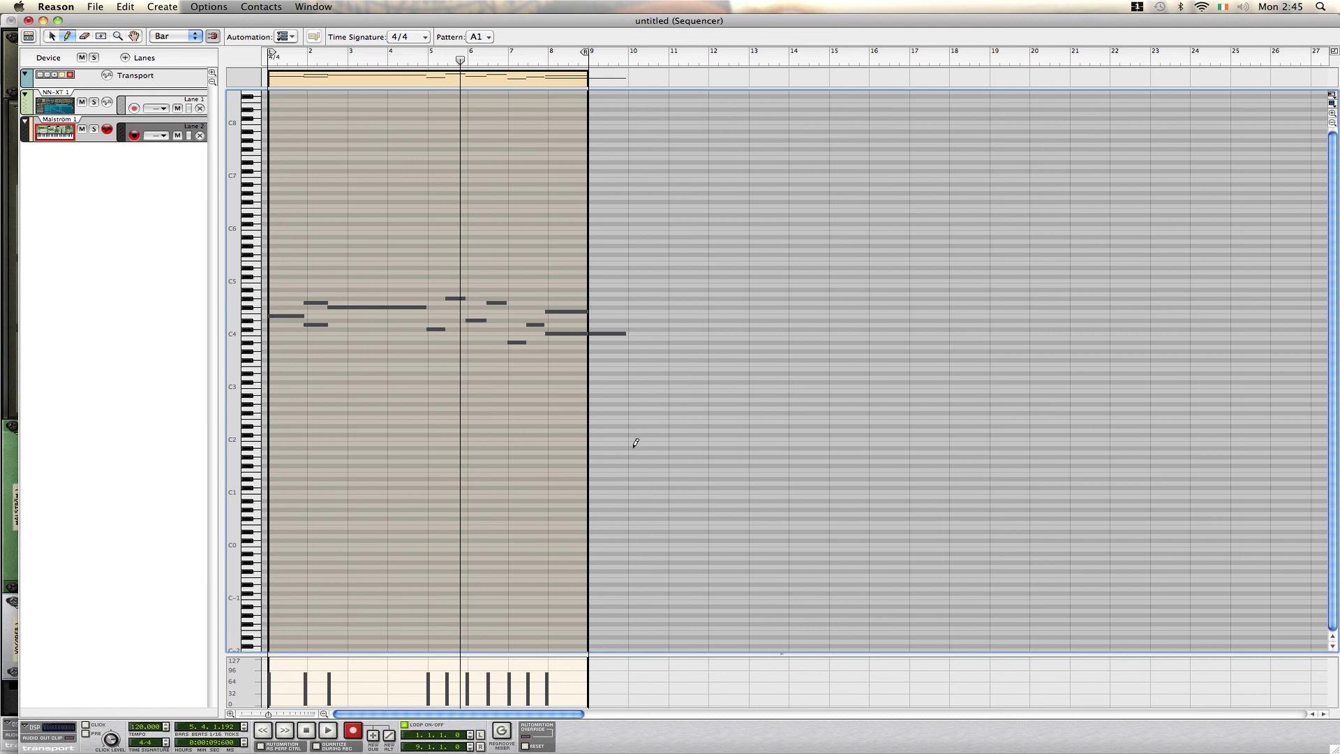
Bring the rack window back to the front
{"action": "left_click", "coordinate": [4, 520]}
{"action": "scroll", "coordinate": [520, 439], "scroll_direction": "down", "scroll_amount": 3}
{"action": "scroll", "coordinate": [520, 439], "scroll_direction": "up", "scroll_amount": 8}
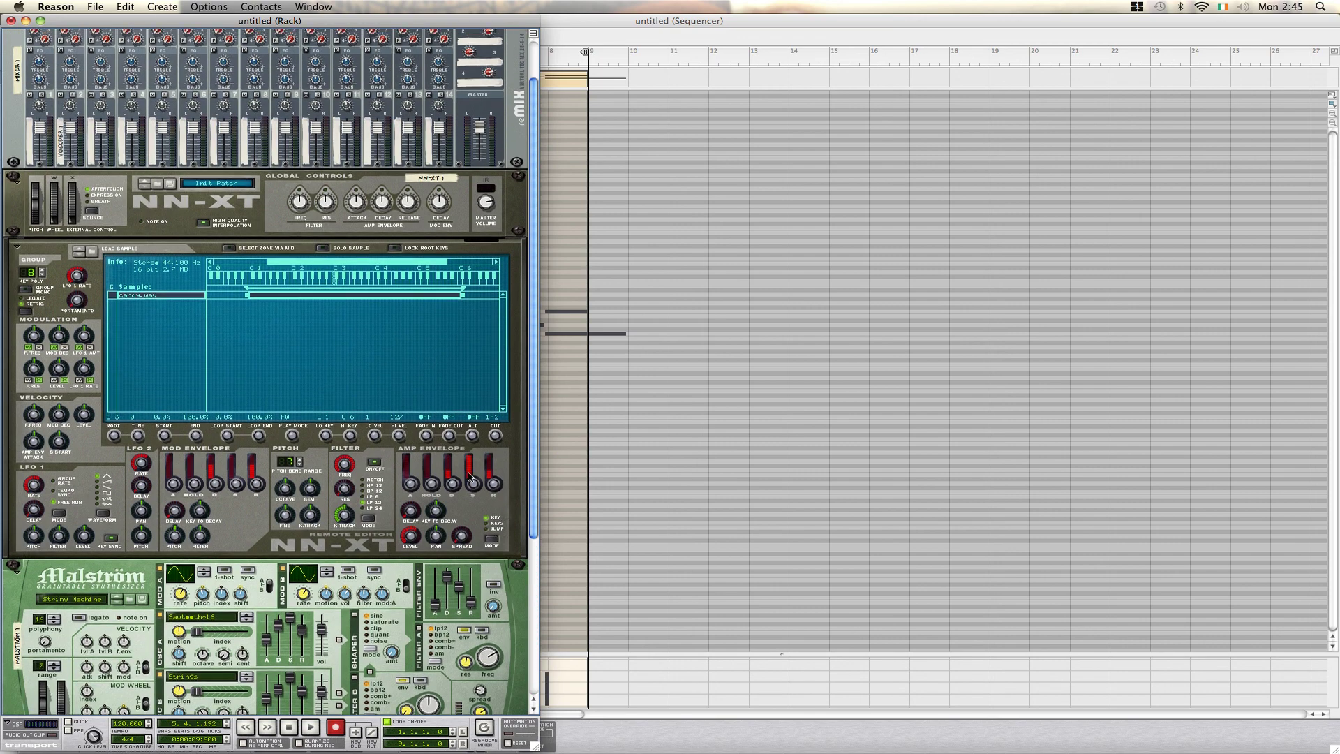